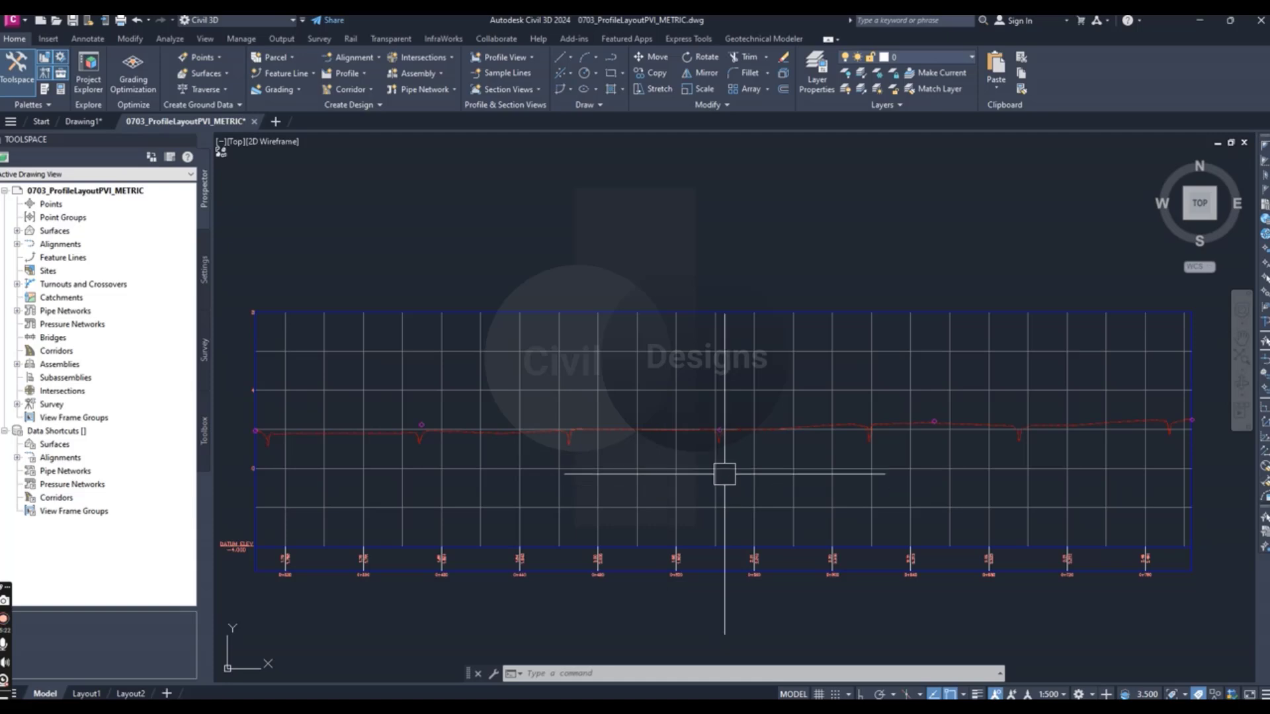
- Examine the existing ground profile and the circle markers along it in the ROAD A profile view
{"action": "scroll", "coordinate": [723, 466], "scroll_direction": "up", "scroll_amount": 2}
{"action": "scroll", "coordinate": [723, 462], "scroll_direction": "down", "scroll_amount": 2}
{"action": "scroll", "coordinate": [722, 463], "scroll_direction": "down", "scroll_amount": 2}
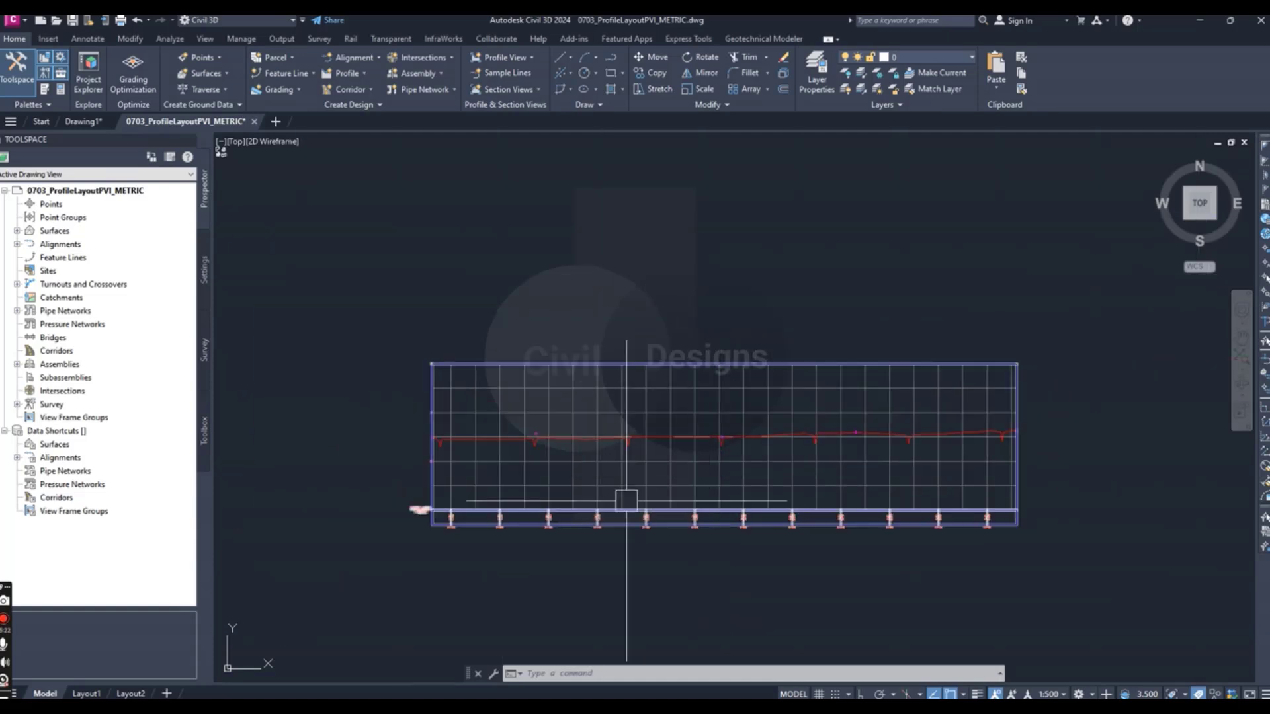
{"action": "scroll", "coordinate": [625, 473], "scroll_direction": "down", "scroll_amount": 1}
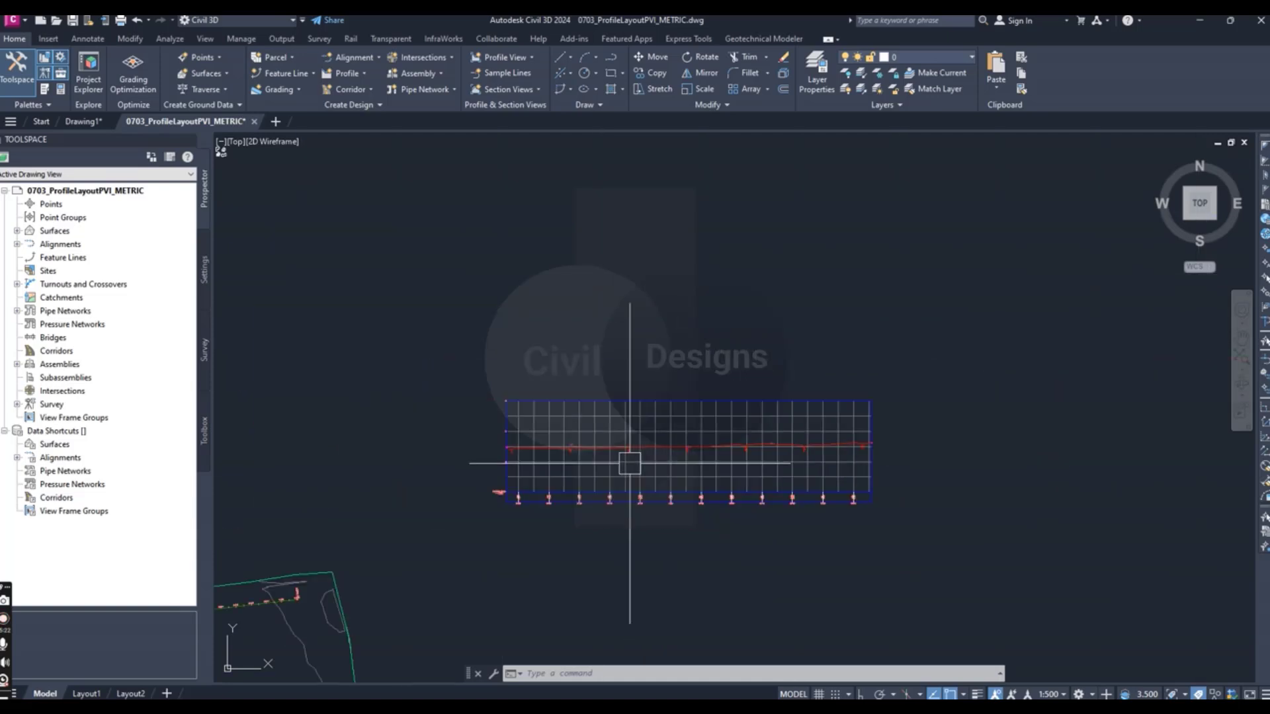
{"action": "scroll", "coordinate": [556, 457], "scroll_direction": "up", "scroll_amount": 3}
{"action": "scroll", "coordinate": [543, 490], "scroll_direction": "up", "scroll_amount": 1}
{"action": "scroll", "coordinate": [538, 472], "scroll_direction": "up", "scroll_amount": 2}
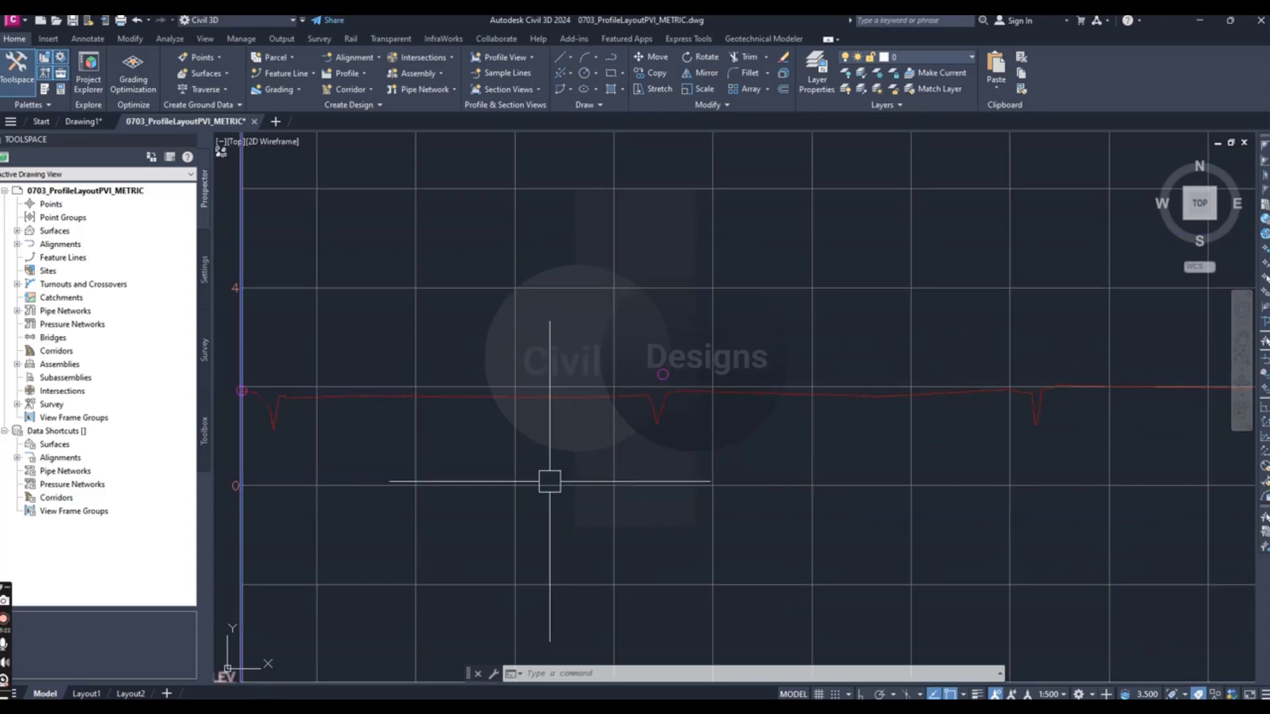
{"action": "scroll", "coordinate": [470, 467], "scroll_direction": "down", "scroll_amount": 2}
{"action": "scroll", "coordinate": [489, 469], "scroll_direction": "down", "scroll_amount": 4}
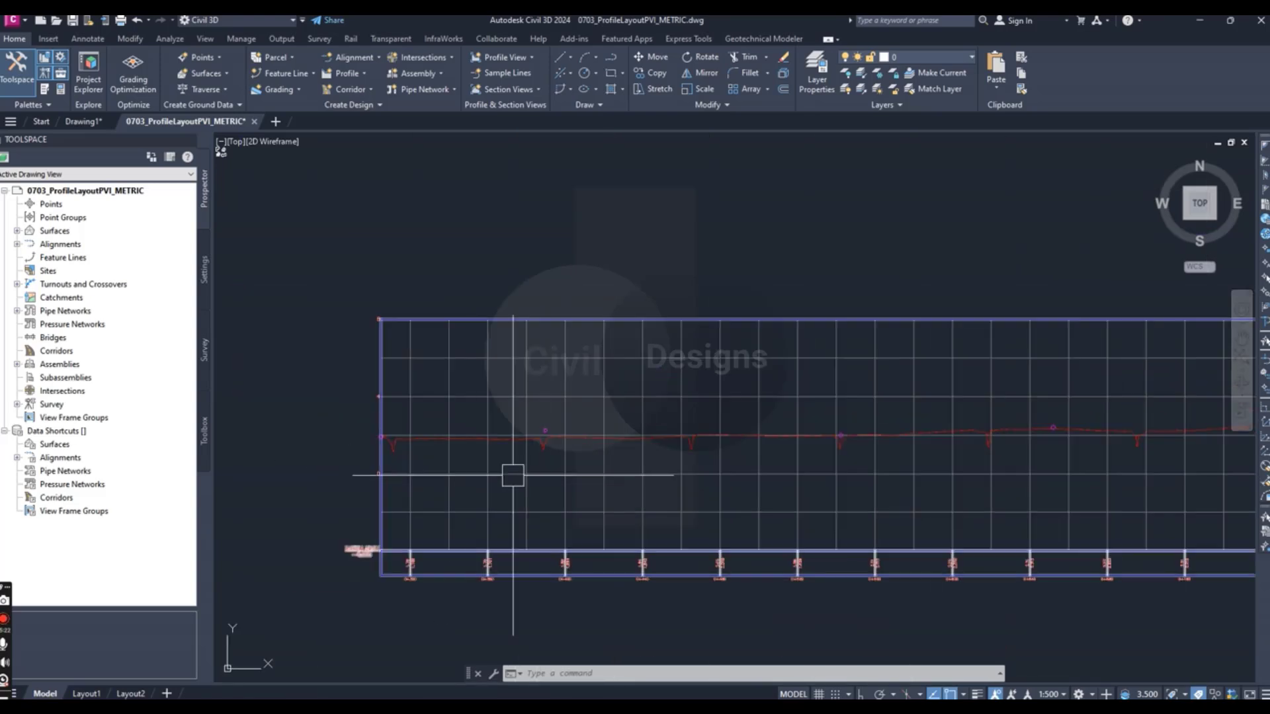
{"action": "scroll", "coordinate": [609, 450], "scroll_direction": "up", "scroll_amount": 3}
{"action": "scroll", "coordinate": [544, 445], "scroll_direction": "down", "scroll_amount": 4}
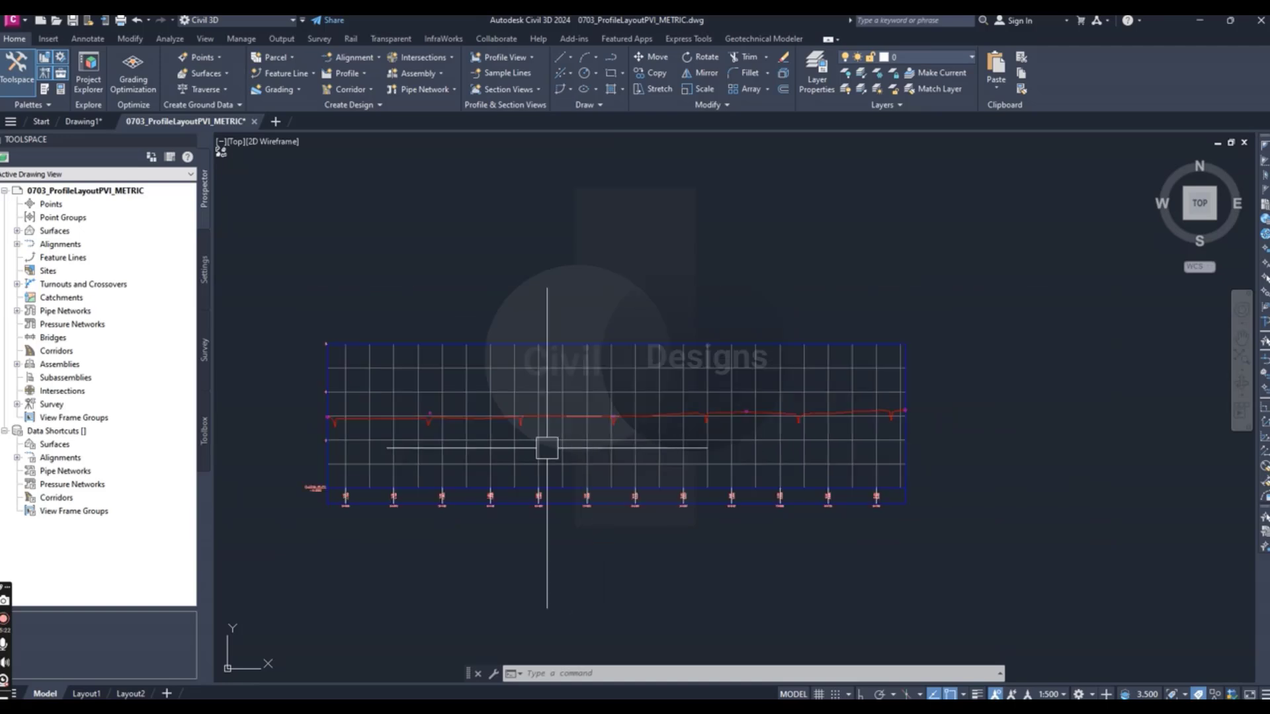
{"action": "scroll", "coordinate": [607, 445], "scroll_direction": "up", "scroll_amount": 3}
{"action": "scroll", "coordinate": [604, 431], "scroll_direction": "down", "scroll_amount": 1}
{"action": "scroll", "coordinate": [582, 433], "scroll_direction": "down", "scroll_amount": 2}
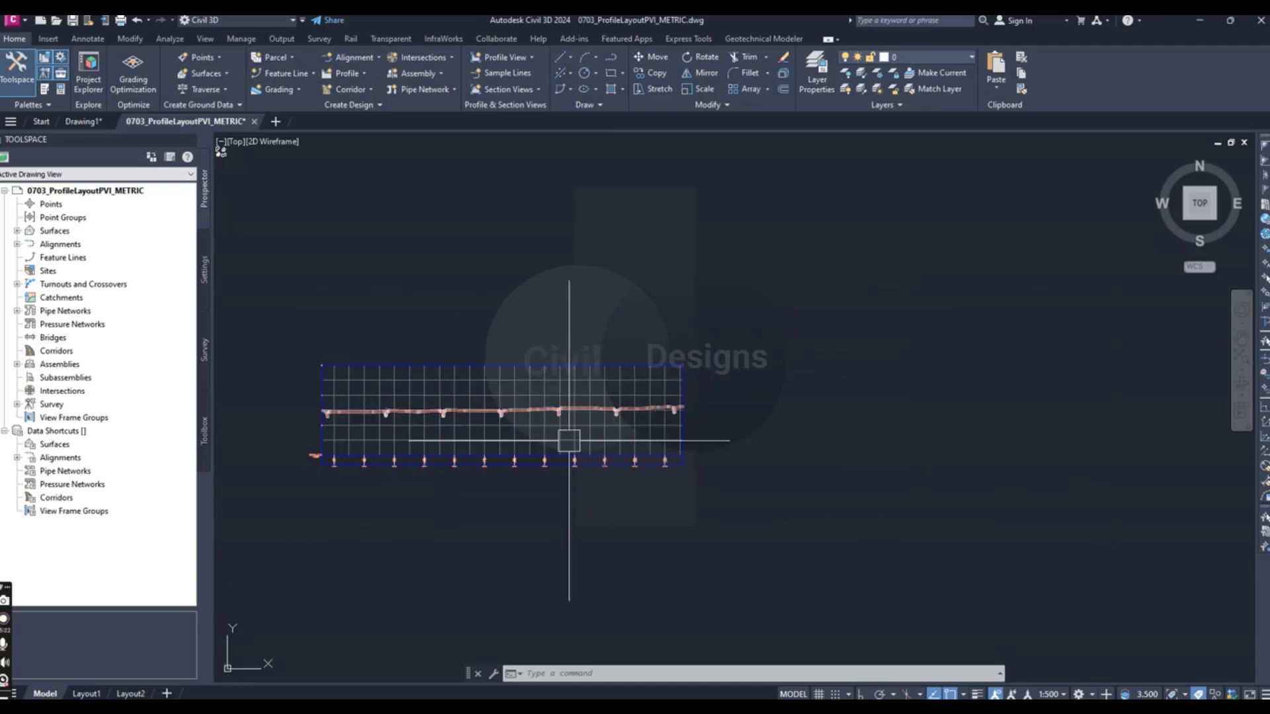
{"action": "scroll", "coordinate": [505, 423], "scroll_direction": "up", "scroll_amount": 3}
{"action": "scroll", "coordinate": [728, 437], "scroll_direction": "down", "scroll_amount": 1}
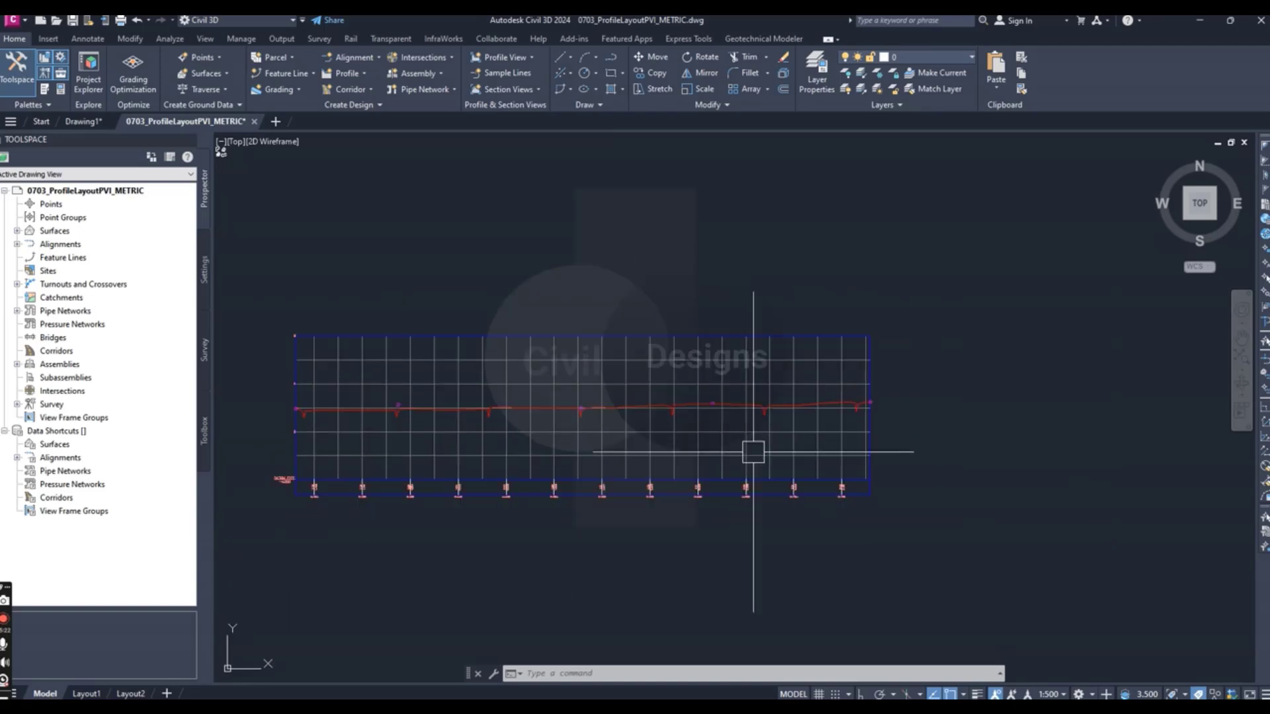
{"action": "scroll", "coordinate": [751, 448], "scroll_direction": "up", "scroll_amount": 1}
{"action": "mouse_move", "coordinate": [742, 449]}
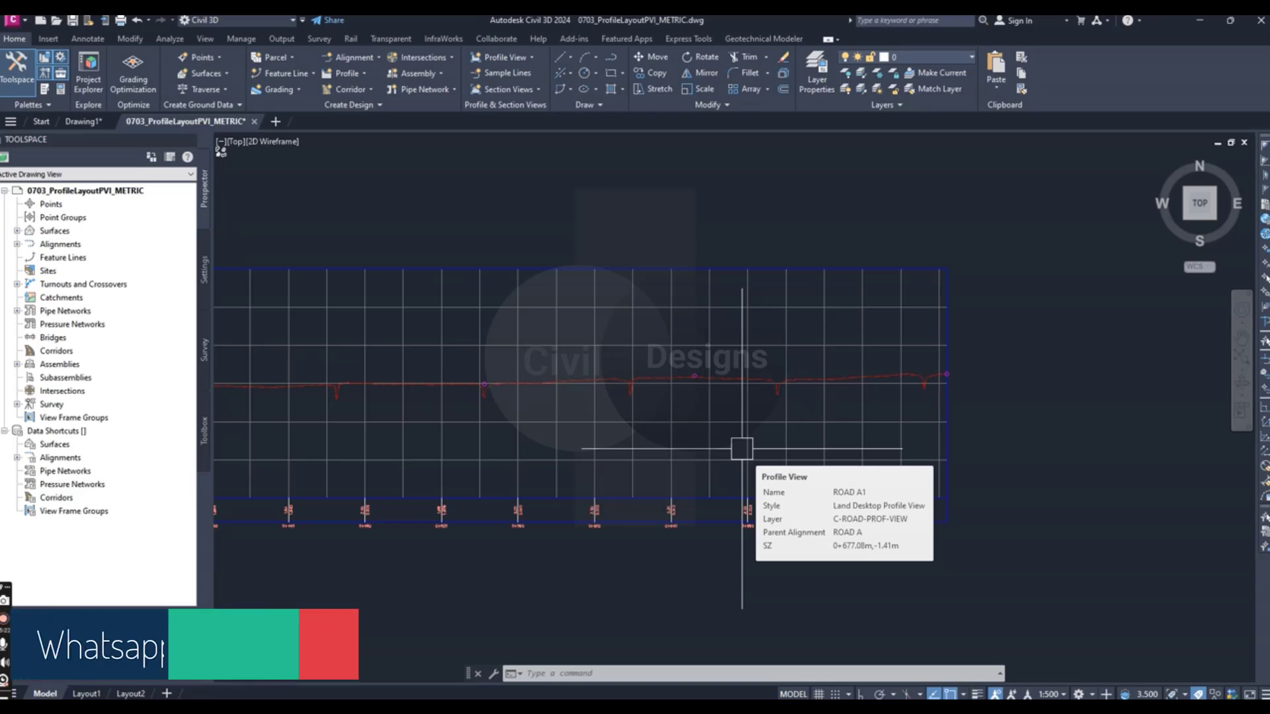
{"action": "left_click", "coordinate": [741, 449]}
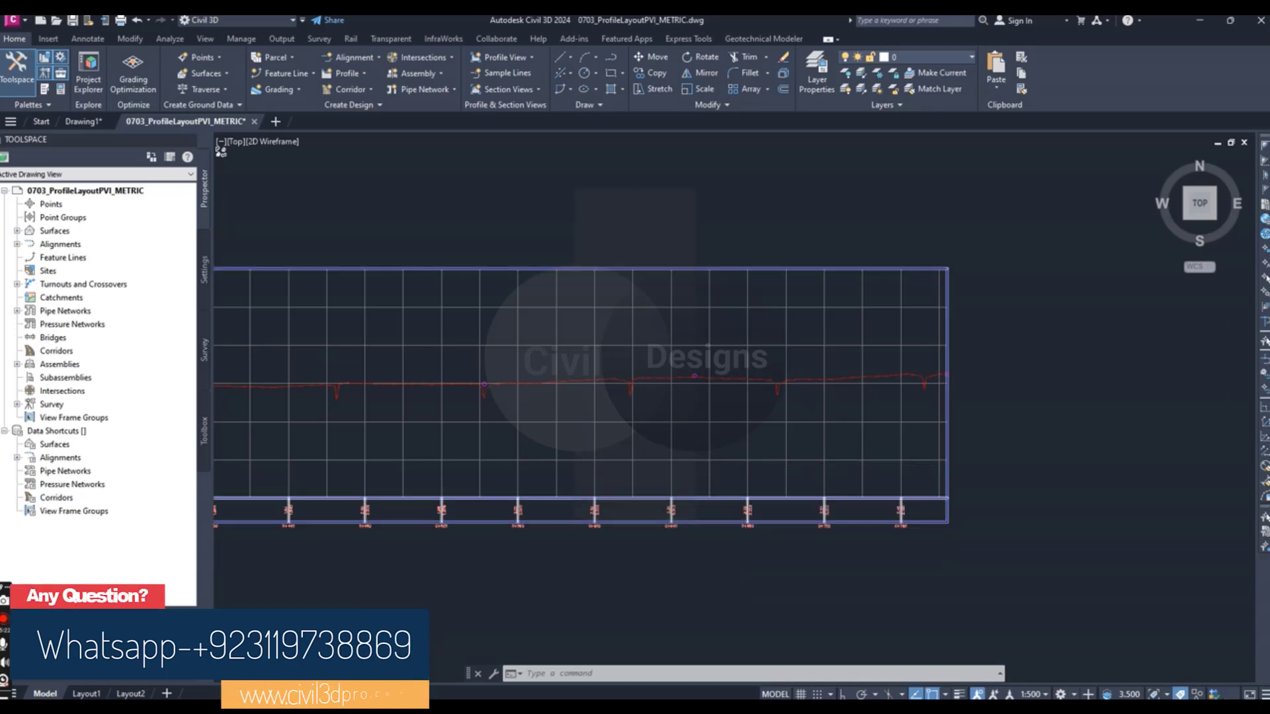
{"action": "key", "text": "Escape"}
{"action": "key", "text": "Escape"}
{"action": "scroll", "coordinate": [742, 447], "scroll_direction": "down", "scroll_amount": 2}
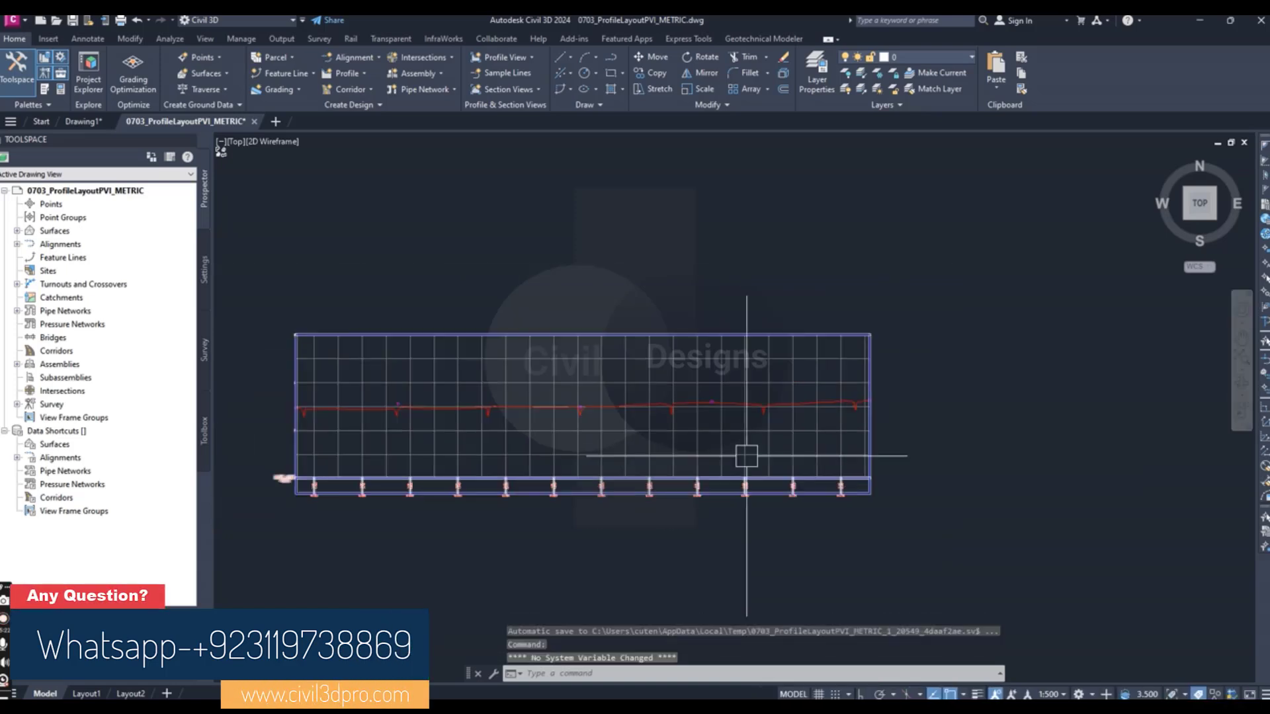
{"action": "scroll", "coordinate": [746, 456], "scroll_direction": "up", "scroll_amount": 2}
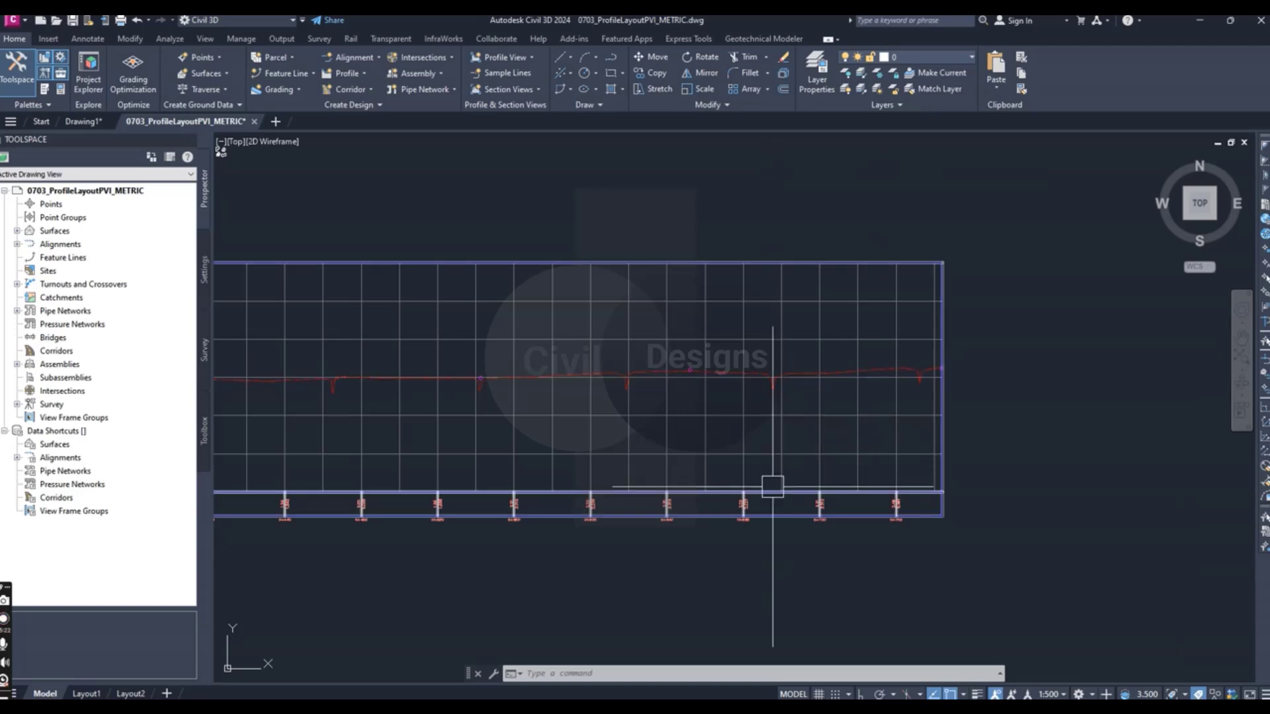
{"action": "mouse_move", "coordinate": [772, 486]}
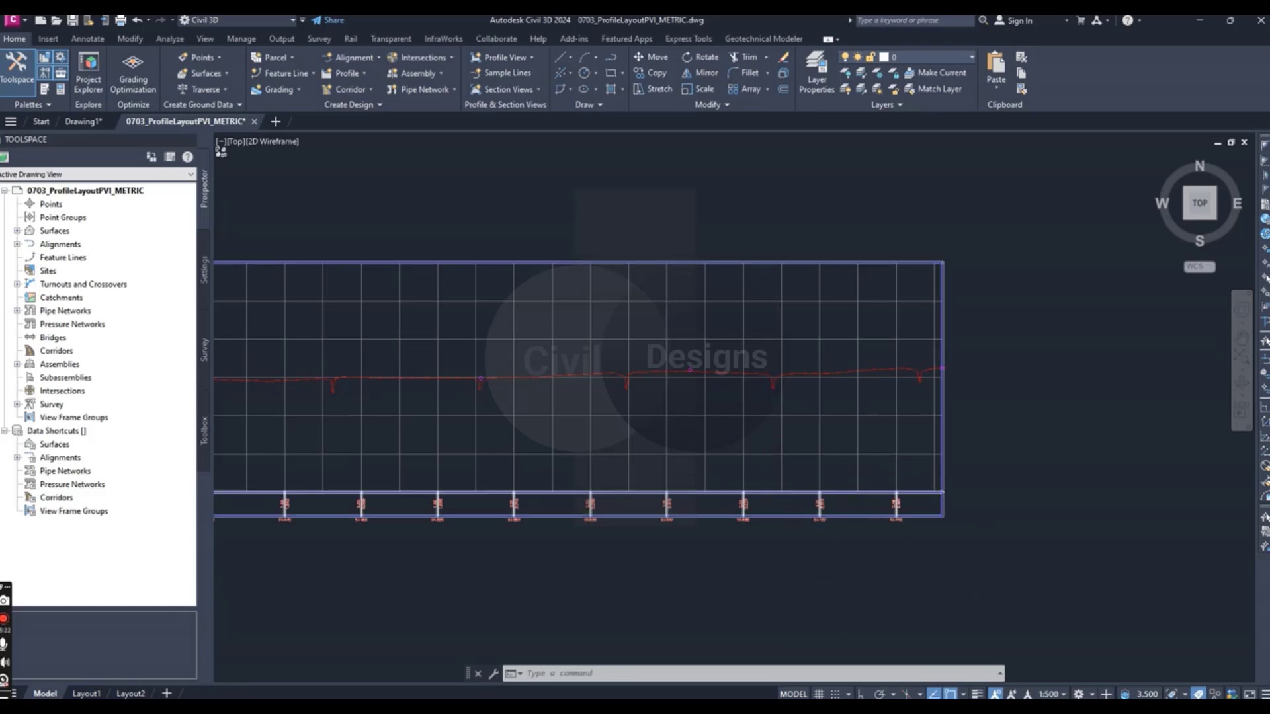
{"action": "scroll", "coordinate": [753, 450], "scroll_direction": "down", "scroll_amount": 2}
{"action": "scroll", "coordinate": [751, 457], "scroll_direction": "up", "scroll_amount": 2}
{"action": "scroll", "coordinate": [820, 471], "scroll_direction": "down", "scroll_amount": 2}
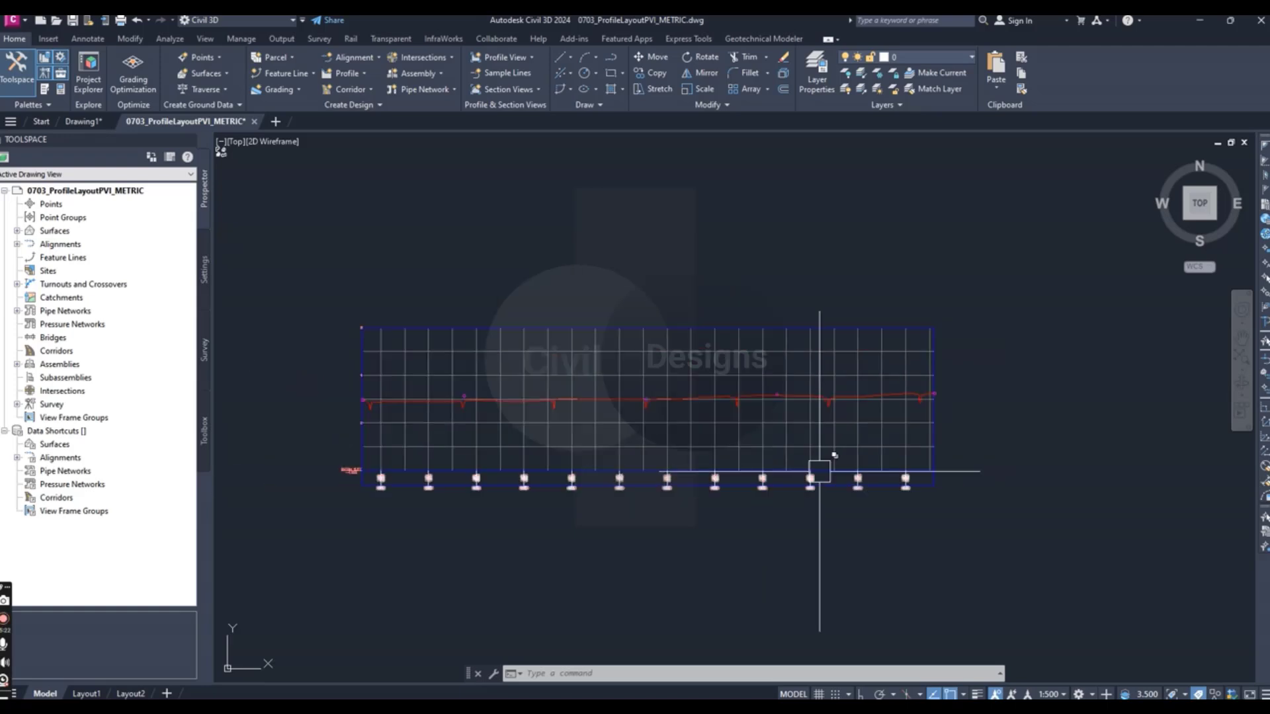
{"action": "scroll", "coordinate": [820, 471], "scroll_direction": "up", "scroll_amount": 1}
{"action": "scroll", "coordinate": [803, 457], "scroll_direction": "down", "scroll_amount": 1}
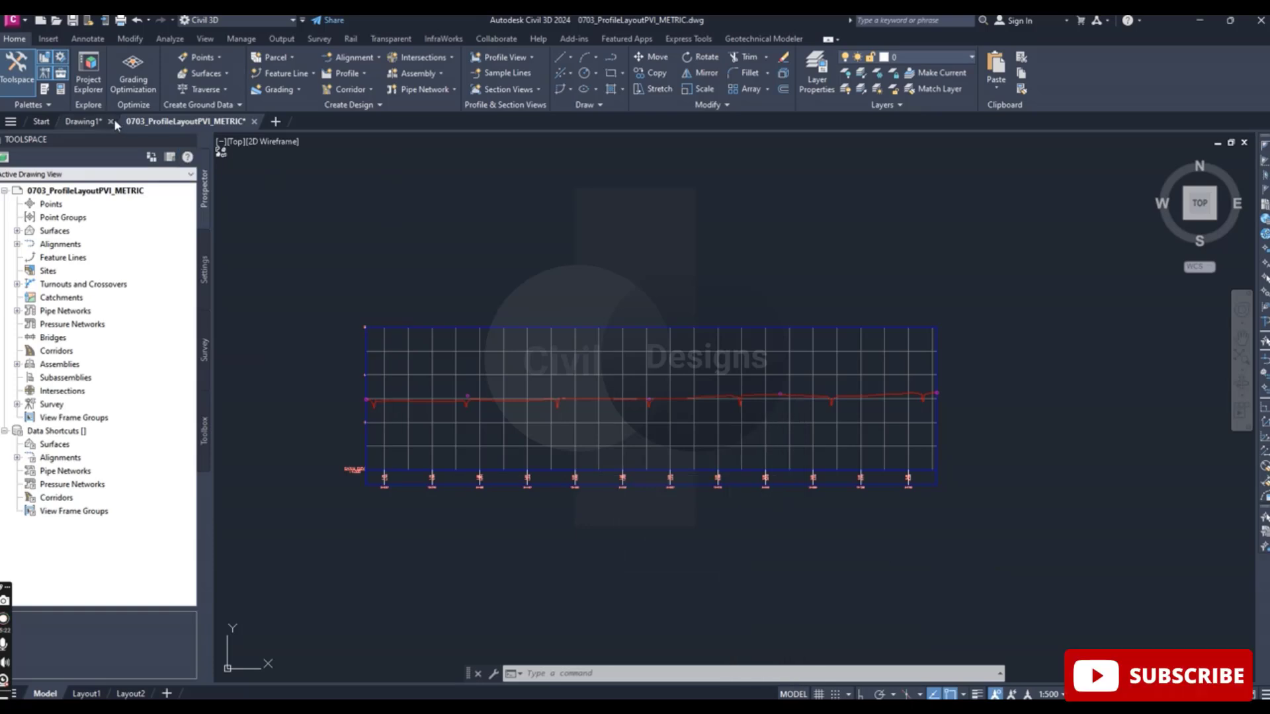
- Look over the site plan beside the profile view and inspect the circle markers near the profile's start
{"action": "mouse_move", "coordinate": [180, 127]}
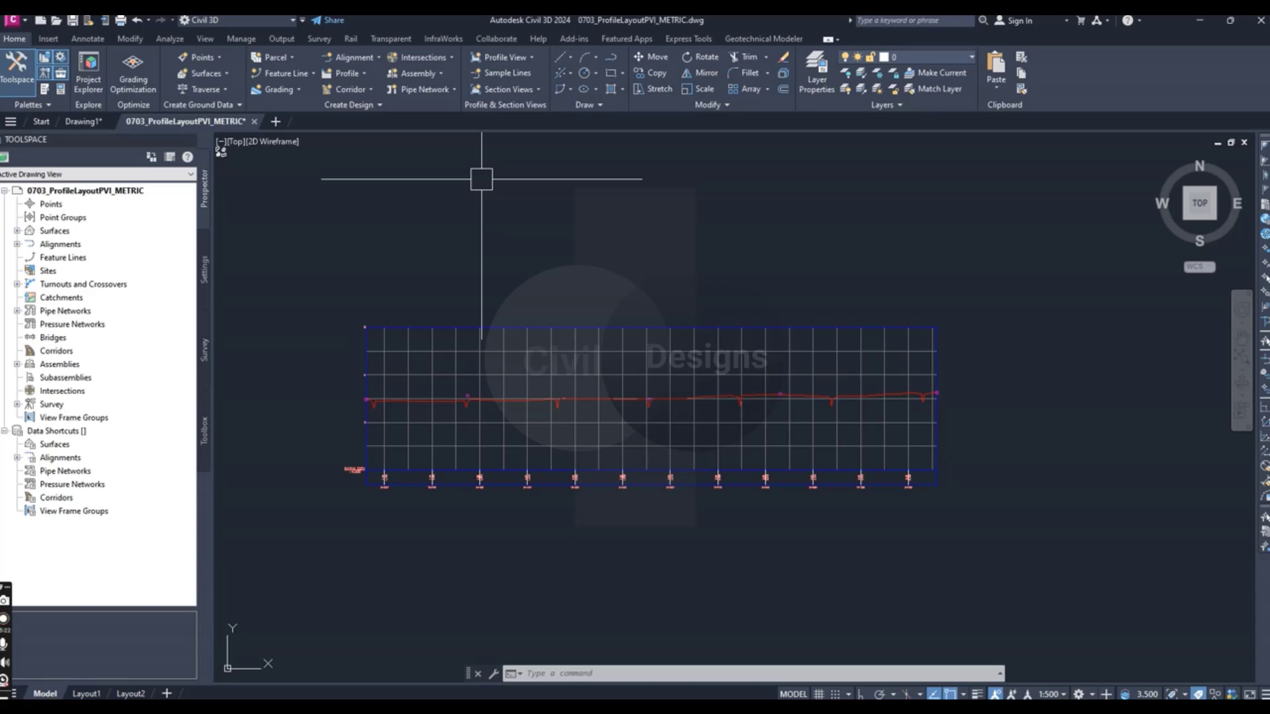
{"action": "scroll", "coordinate": [795, 275], "scroll_direction": "down", "scroll_amount": 5}
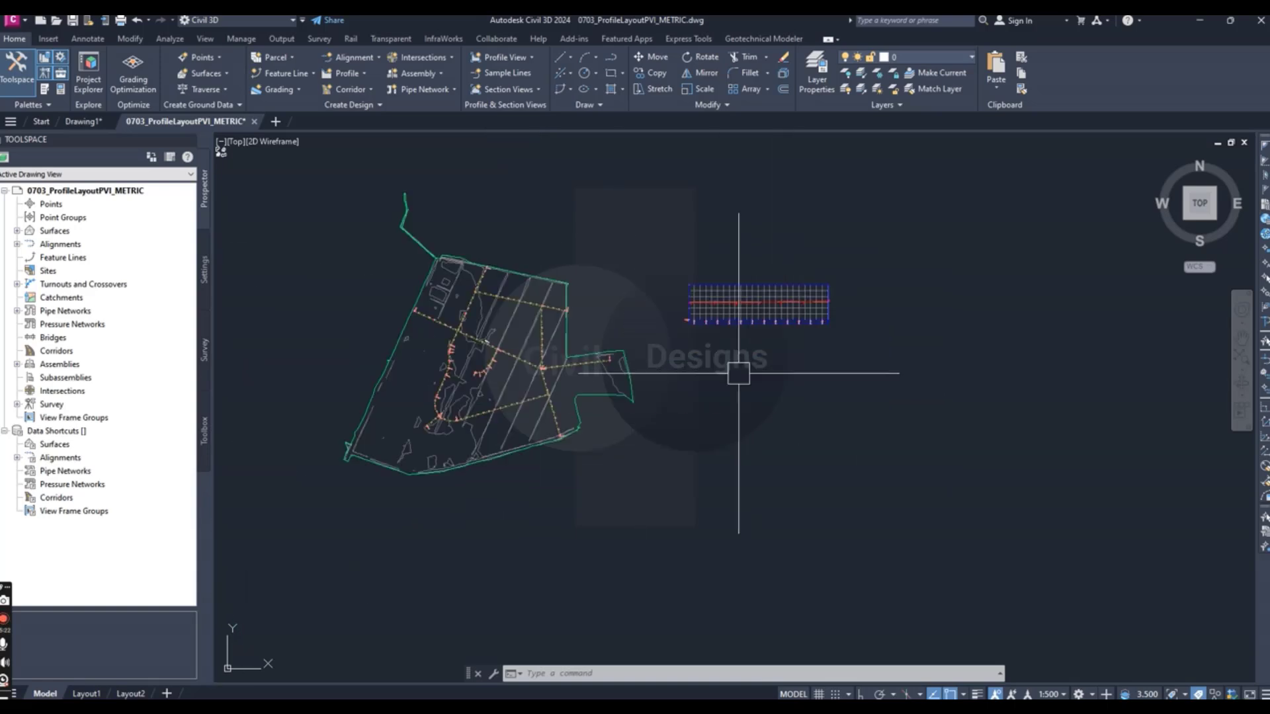
{"action": "scroll", "coordinate": [751, 299], "scroll_direction": "up", "scroll_amount": 5}
{"action": "scroll", "coordinate": [1091, 311], "scroll_direction": "up", "scroll_amount": 2}
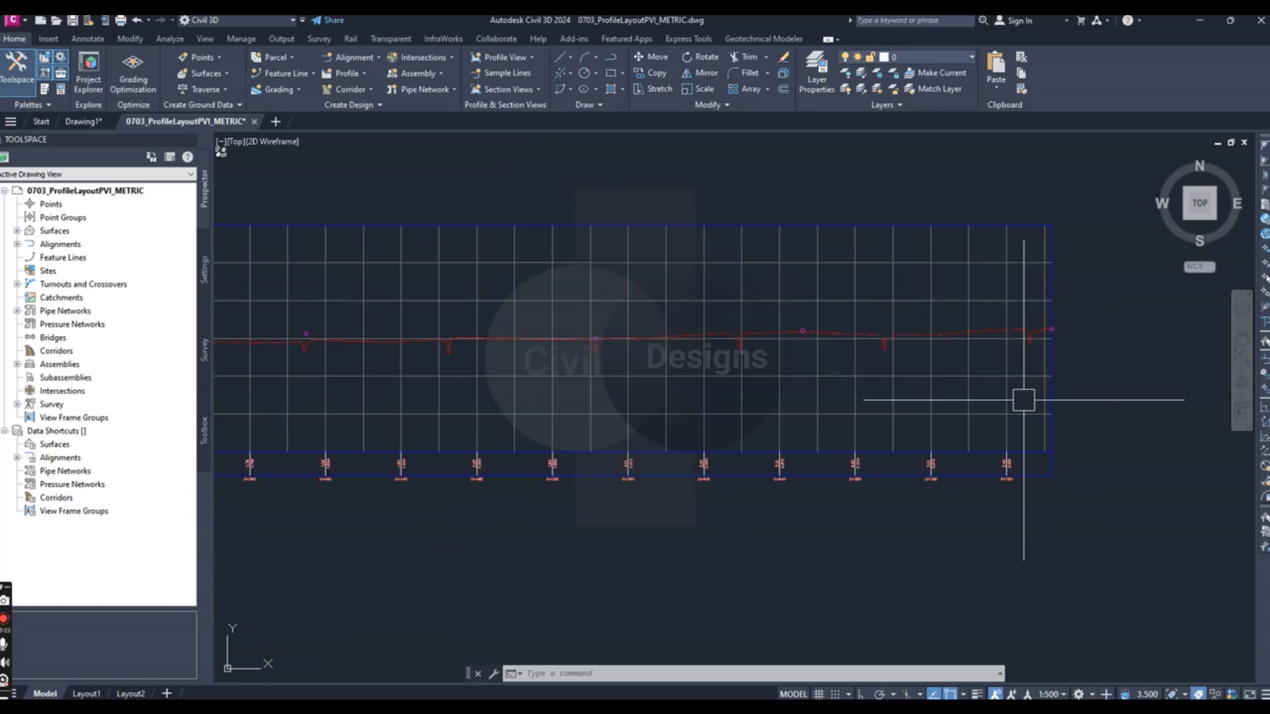
{"action": "scroll", "coordinate": [1089, 462], "scroll_direction": "down", "scroll_amount": 2}
{"action": "scroll", "coordinate": [883, 362], "scroll_direction": "up", "scroll_amount": 2}
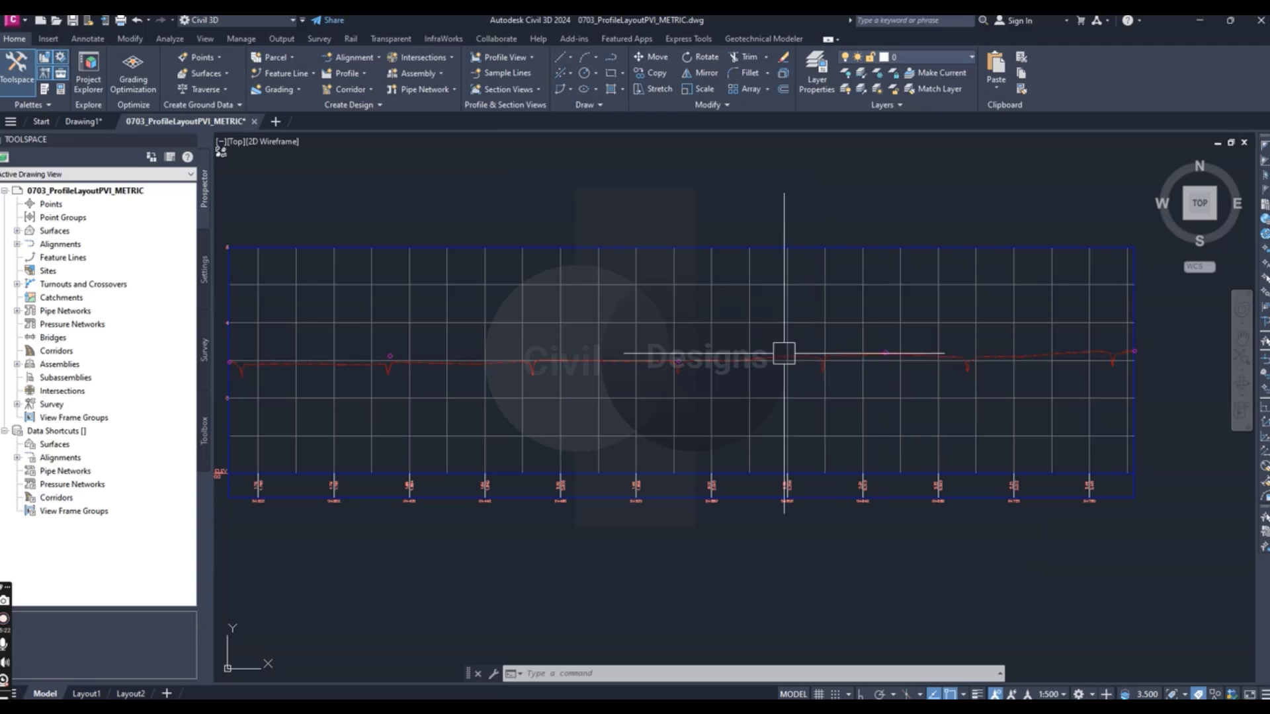
{"action": "scroll", "coordinate": [761, 361], "scroll_direction": "down", "scroll_amount": 2}
{"action": "scroll", "coordinate": [749, 372], "scroll_direction": "up", "scroll_amount": 2}
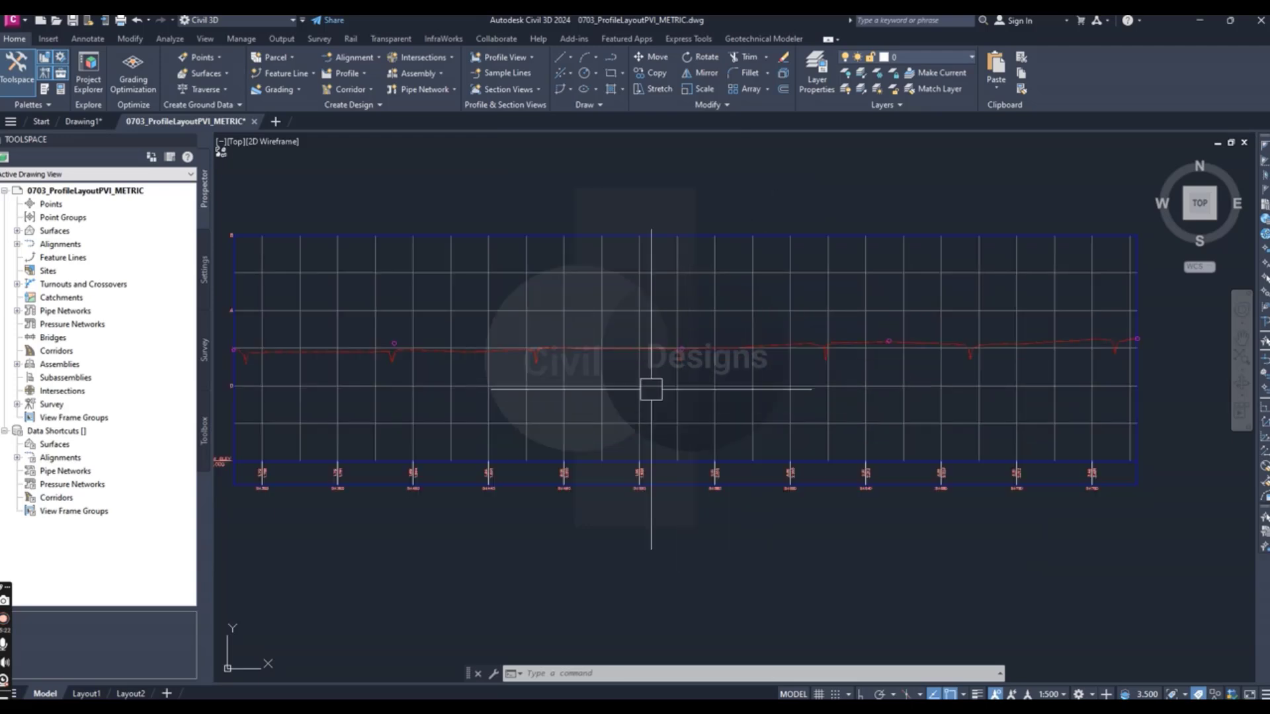
{"action": "scroll", "coordinate": [649, 389], "scroll_direction": "down", "scroll_amount": 2}
{"action": "scroll", "coordinate": [393, 364], "scroll_direction": "up", "scroll_amount": 3}
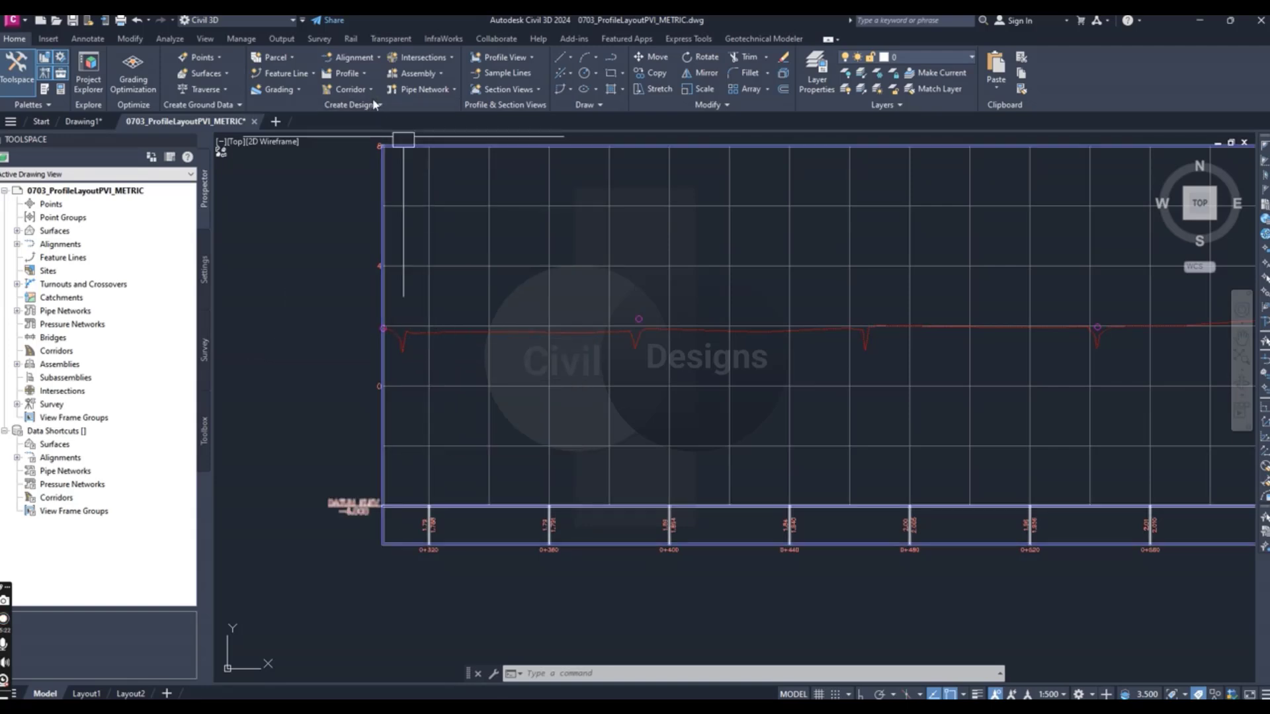
- Start a new layout profile with Profile Creation Tools in the ROAD A profile view and name it Road A FG
{"action": "left_click", "coordinate": [361, 75]}
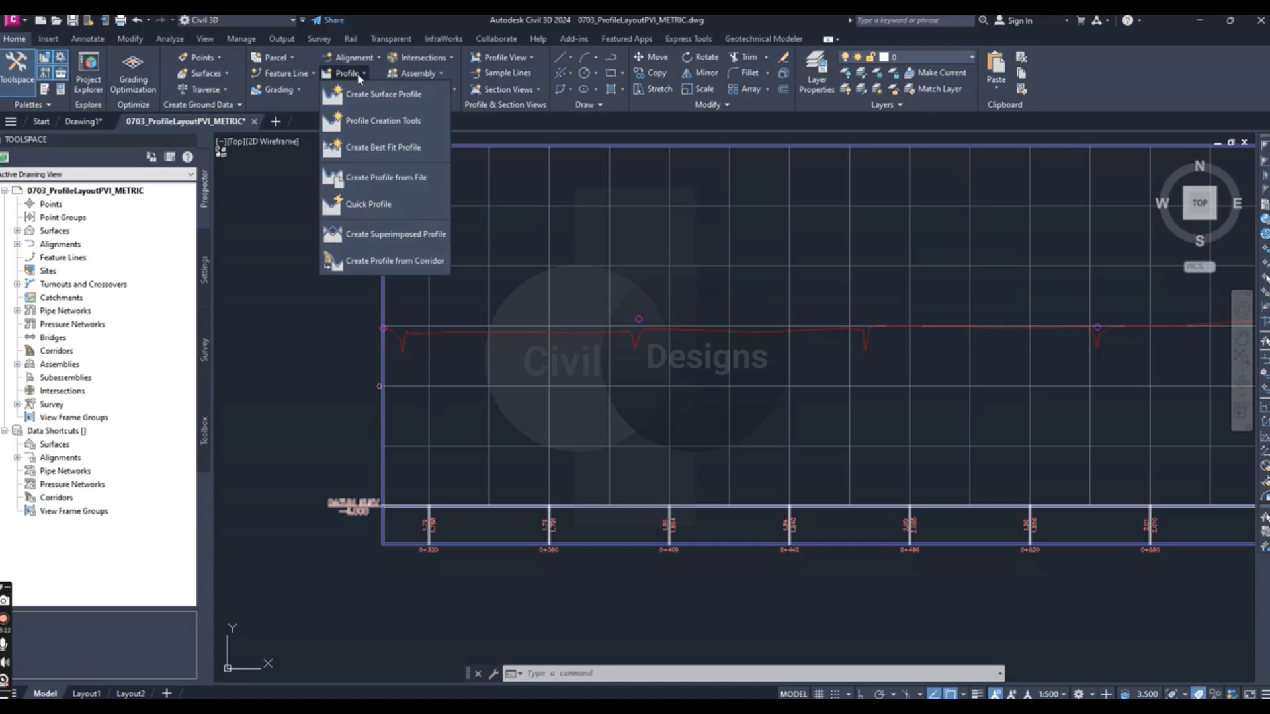
{"action": "left_click", "coordinate": [375, 121]}
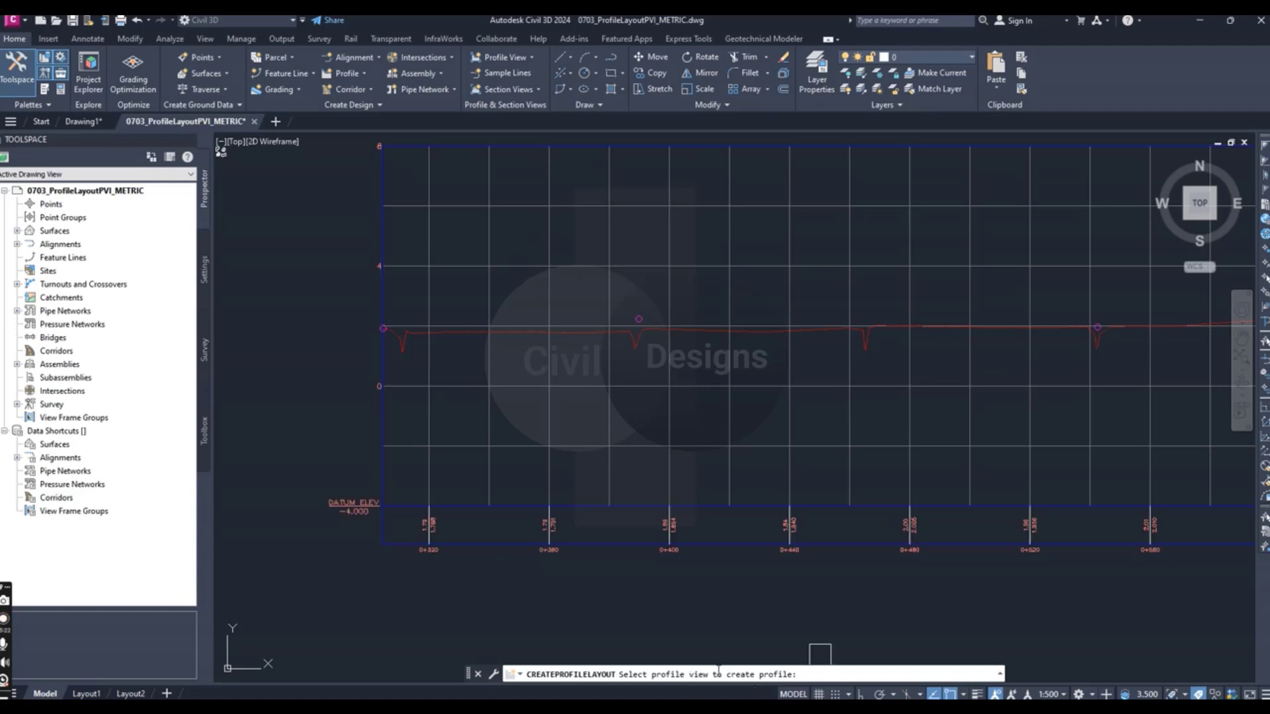
{"action": "scroll", "coordinate": [508, 351], "scroll_direction": "down", "scroll_amount": 2}
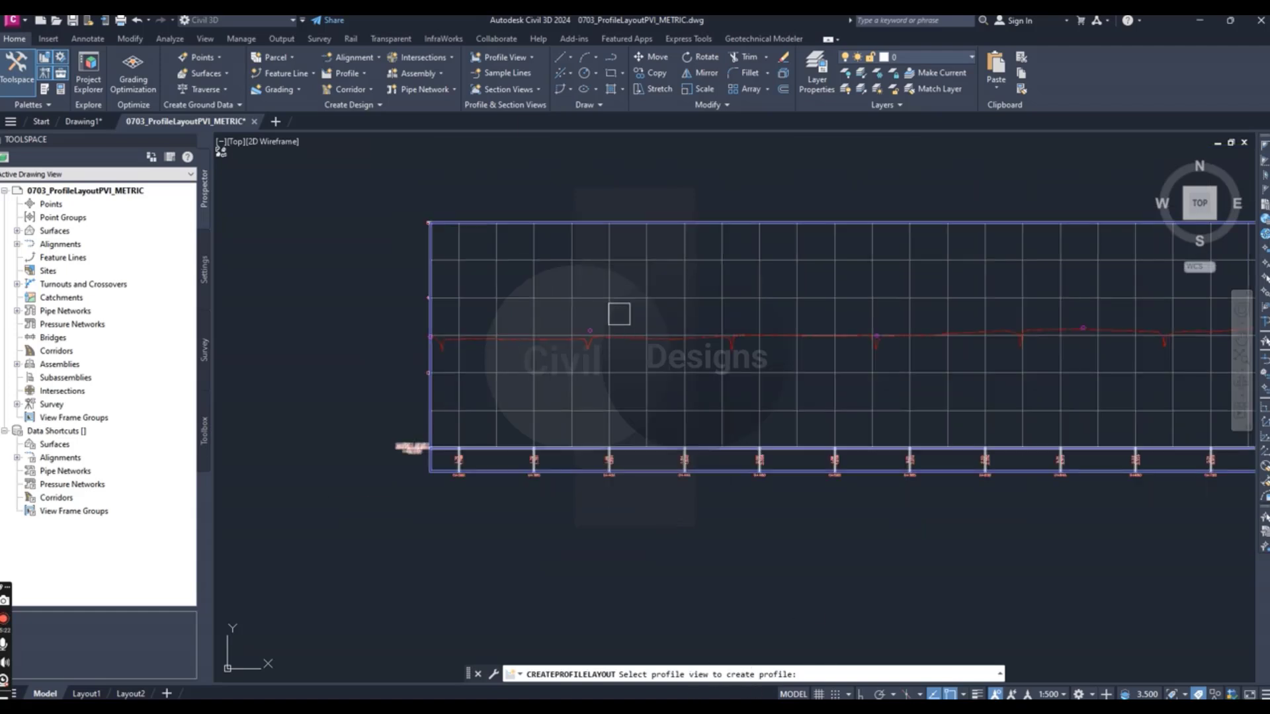
{"action": "left_click", "coordinate": [625, 306]}
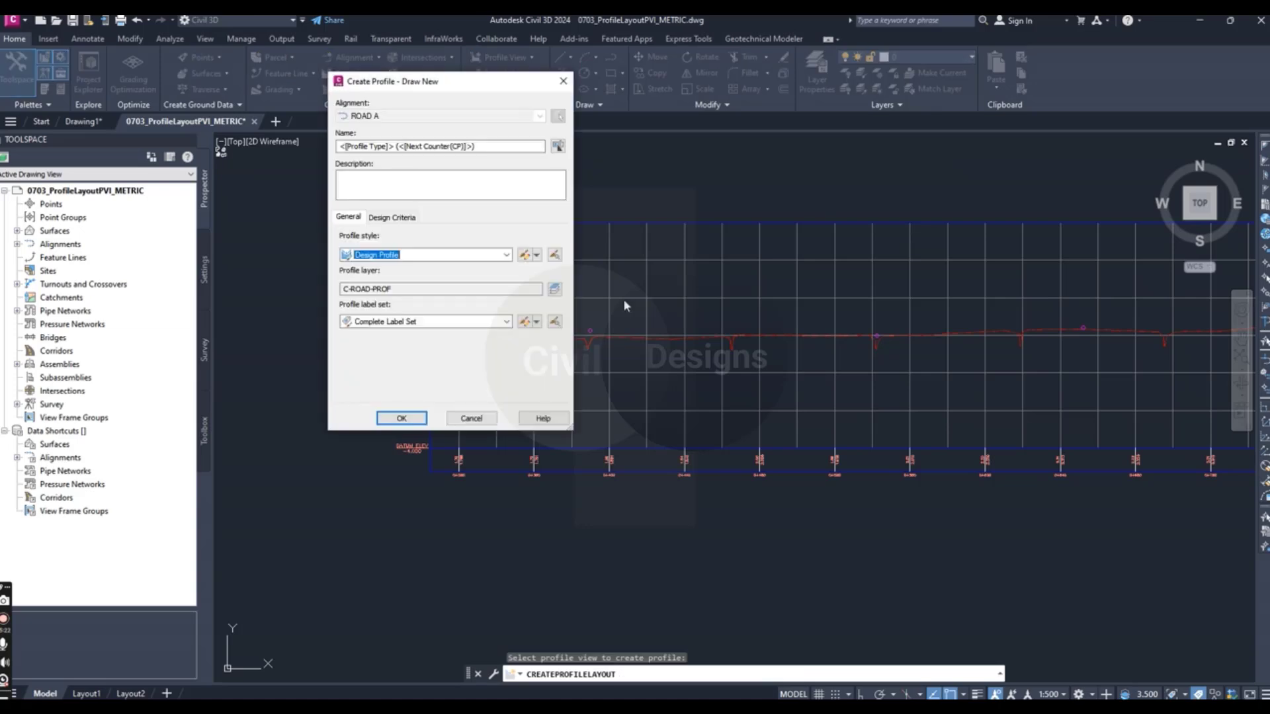
{"action": "left_click", "coordinate": [482, 146]}
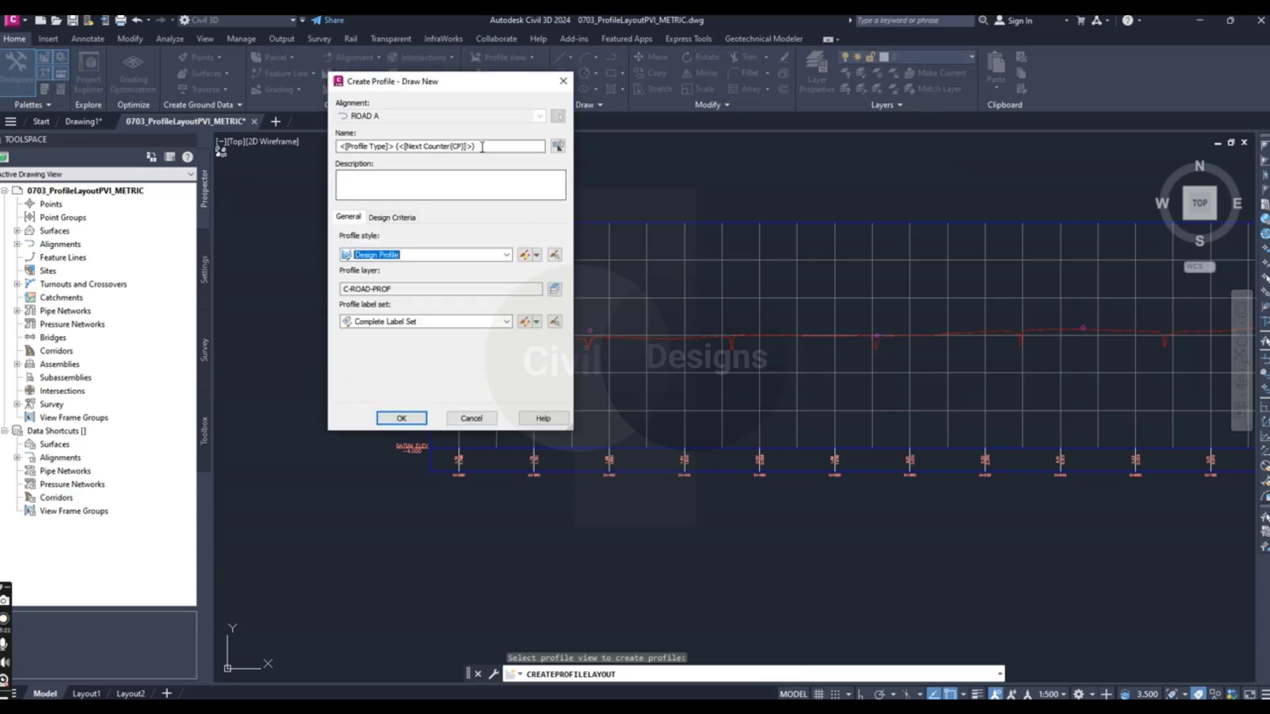
{"action": "left_click_drag", "start_coordinate": [482, 145], "coordinate": [324, 148]}
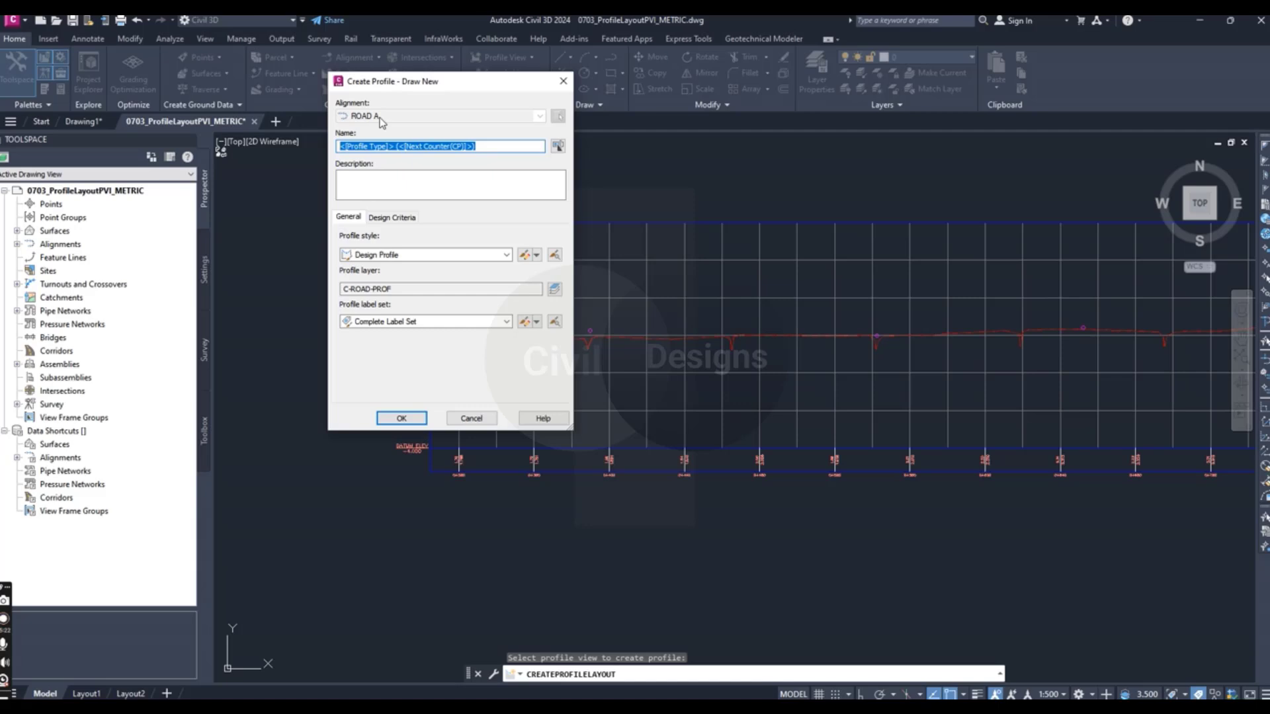
{"action": "type", "text": "Road A"}
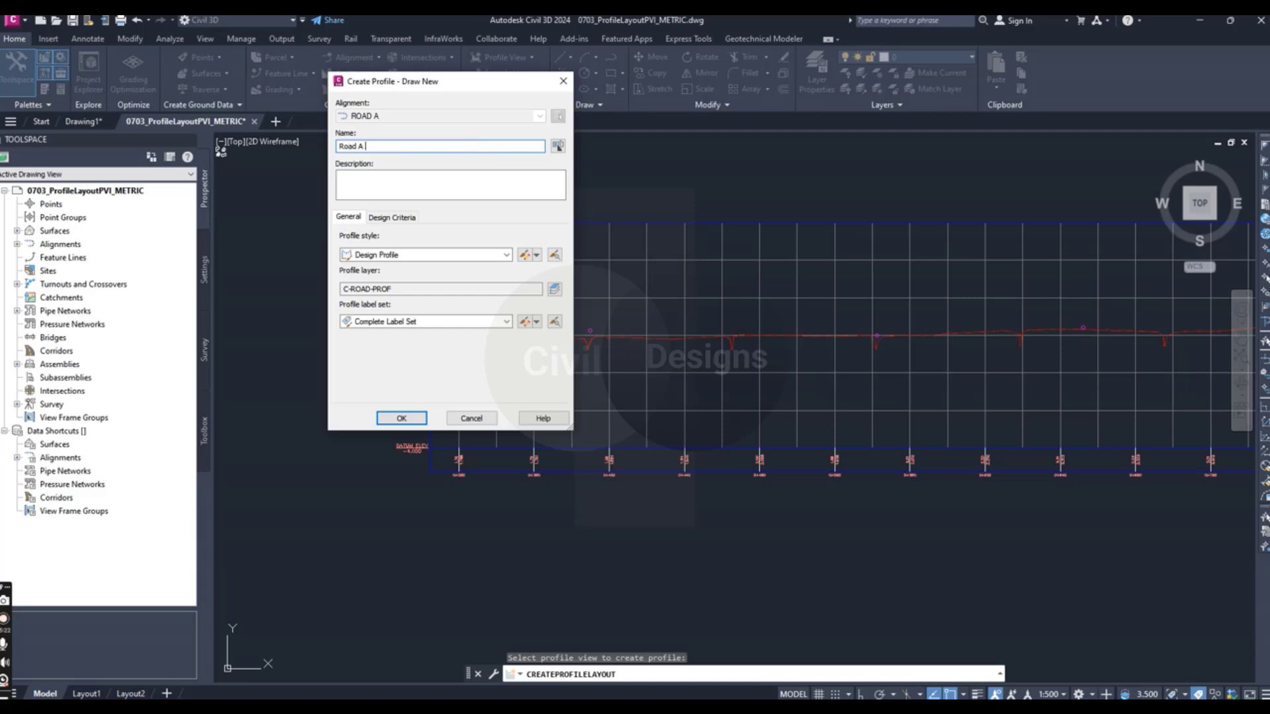
{"action": "type", "text": " FG"}
- Create the profile with the Design Profile style and Complete Label Set, leaving criteria-based design off
{"action": "left_click", "coordinate": [395, 220]}
{"action": "left_click", "coordinate": [348, 219]}
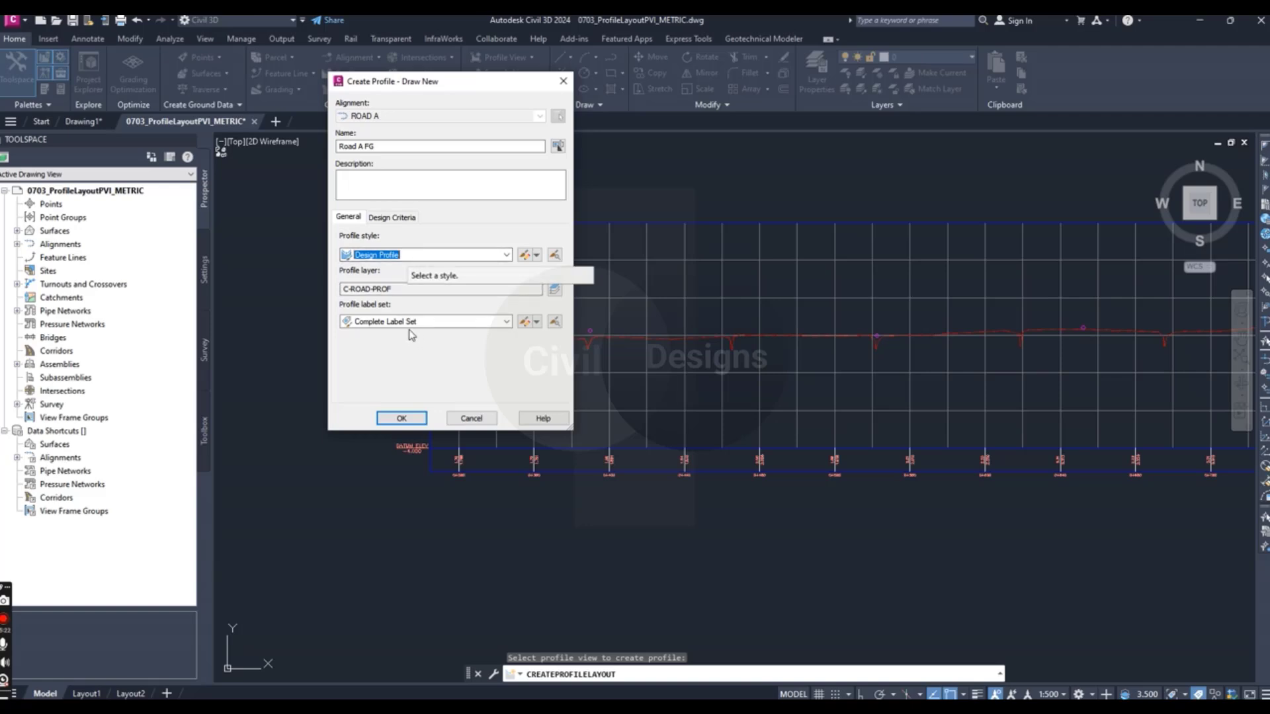
{"action": "left_click", "coordinate": [389, 321]}
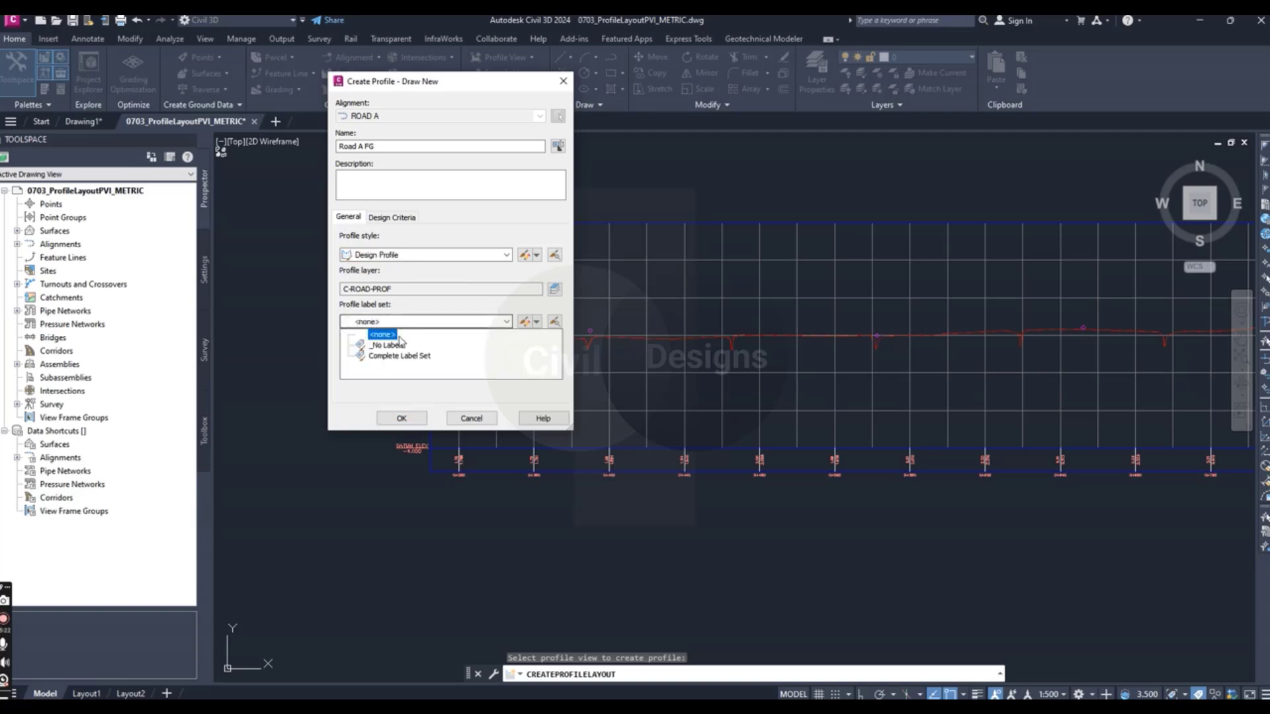
{"action": "left_click", "coordinate": [400, 359]}
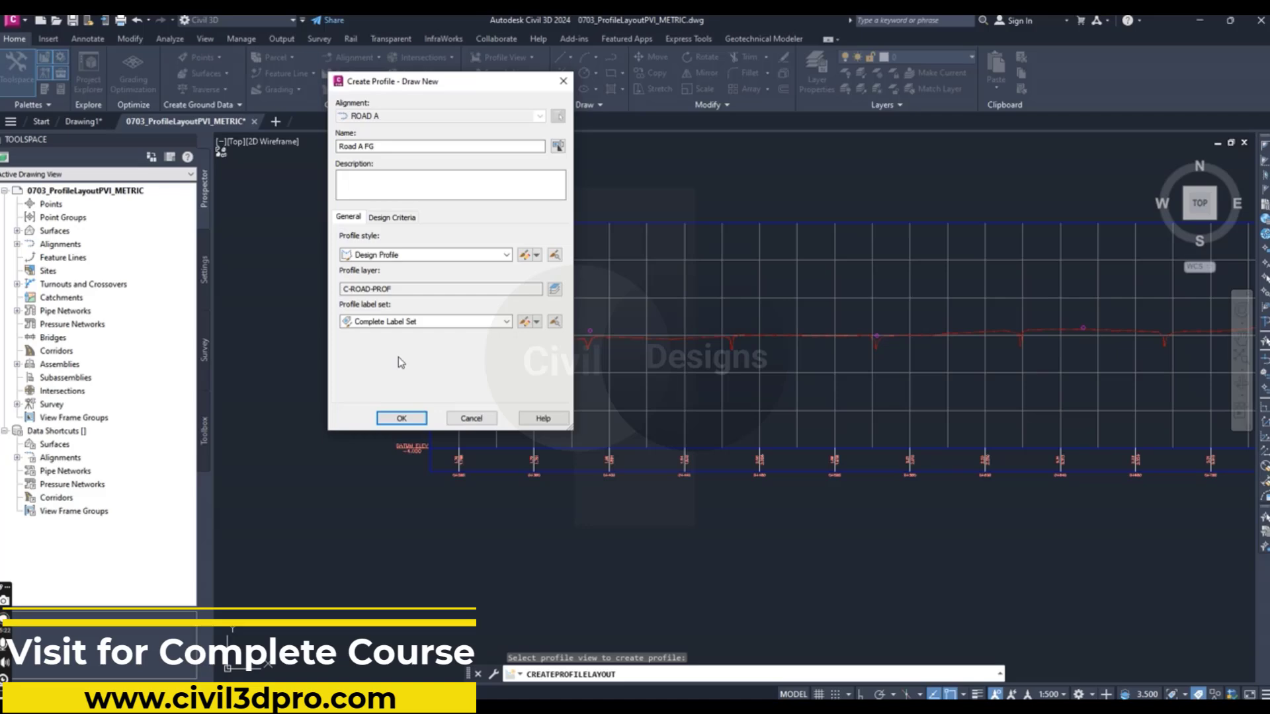
{"action": "left_click", "coordinate": [395, 324]}
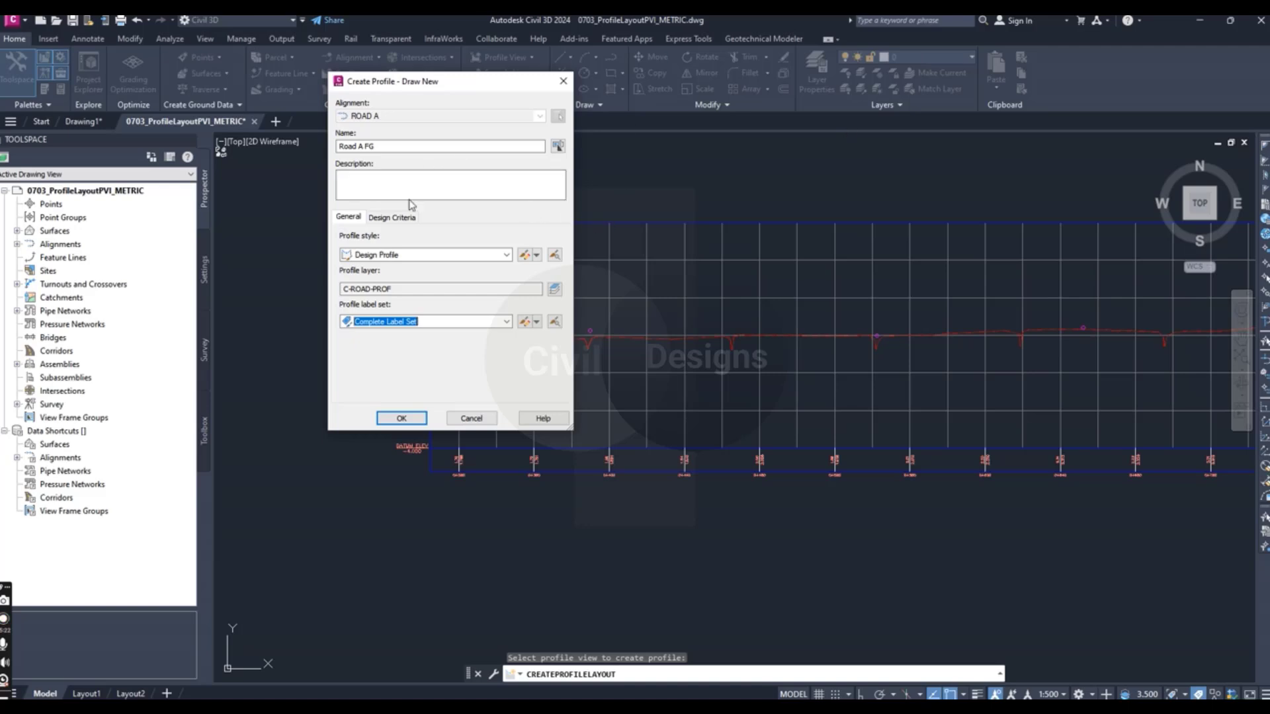
{"action": "left_click", "coordinate": [390, 218]}
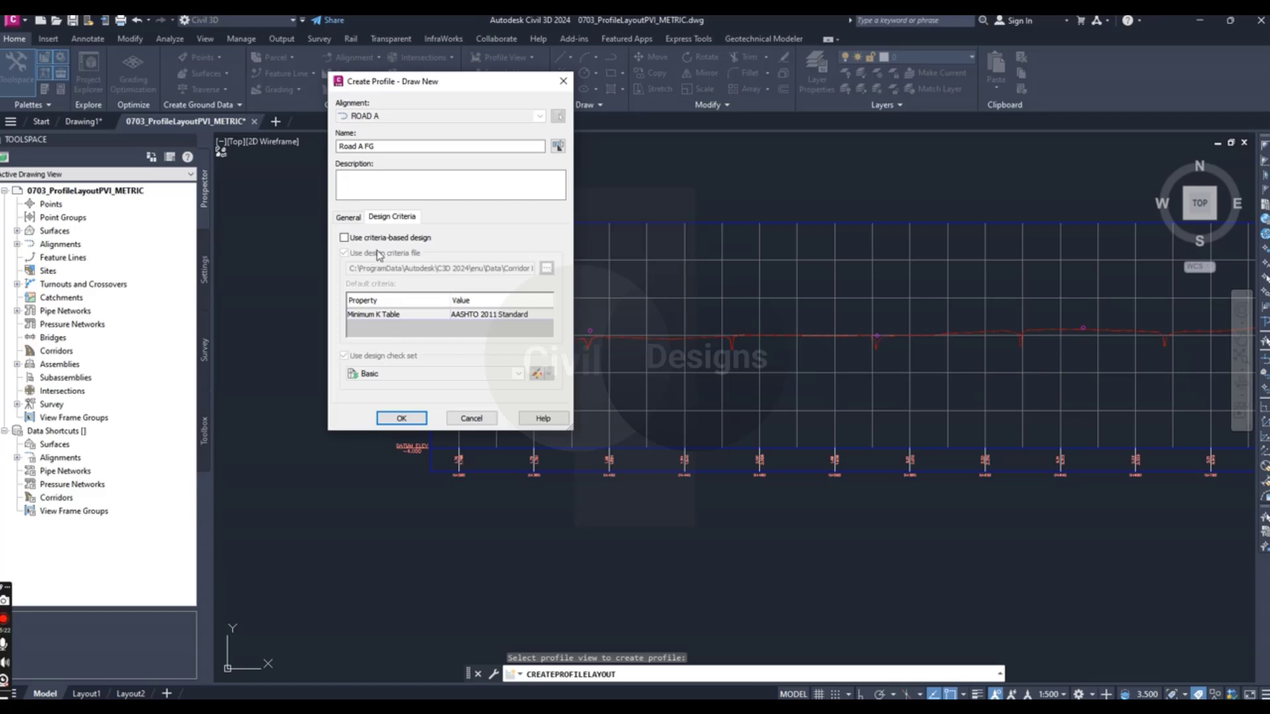
{"action": "left_click", "coordinate": [402, 418]}
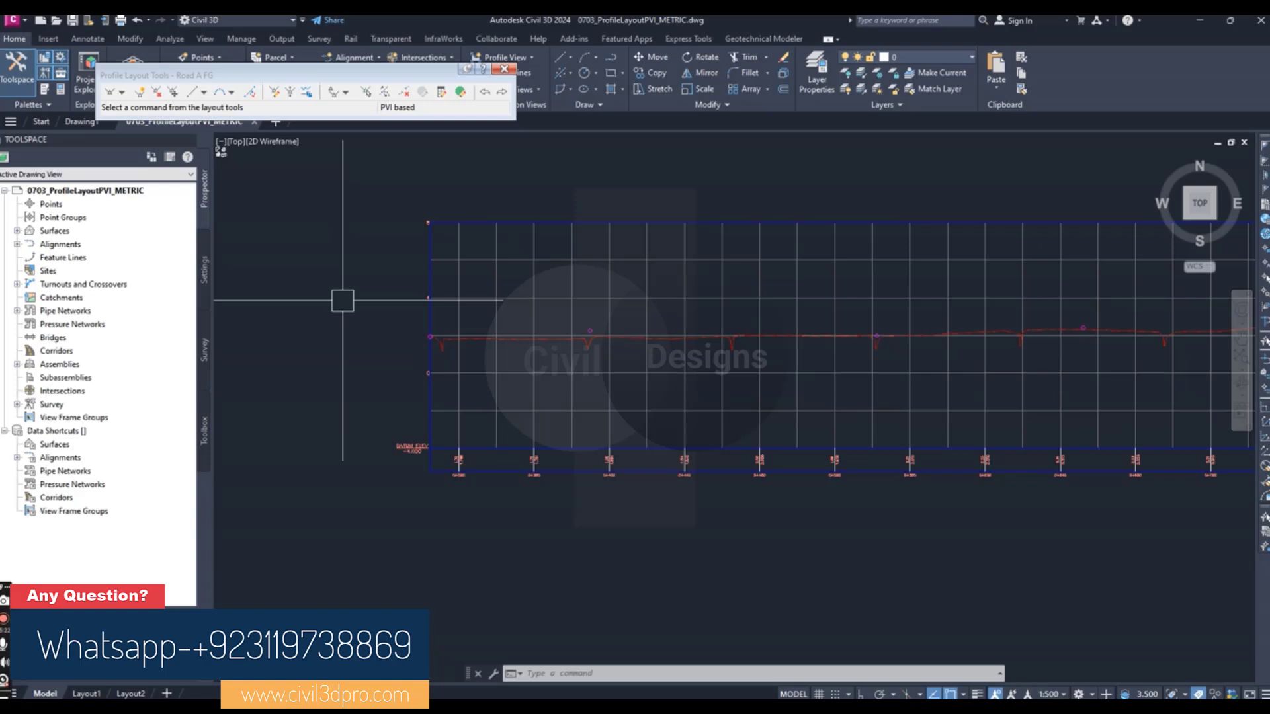
- Open the vertical curve settings for Road A FG and set the crest curve length to 45.720 m
{"action": "scroll", "coordinate": [483, 405], "scroll_direction": "down", "scroll_amount": 2}
{"action": "scroll", "coordinate": [434, 377], "scroll_direction": "up", "scroll_amount": 2}
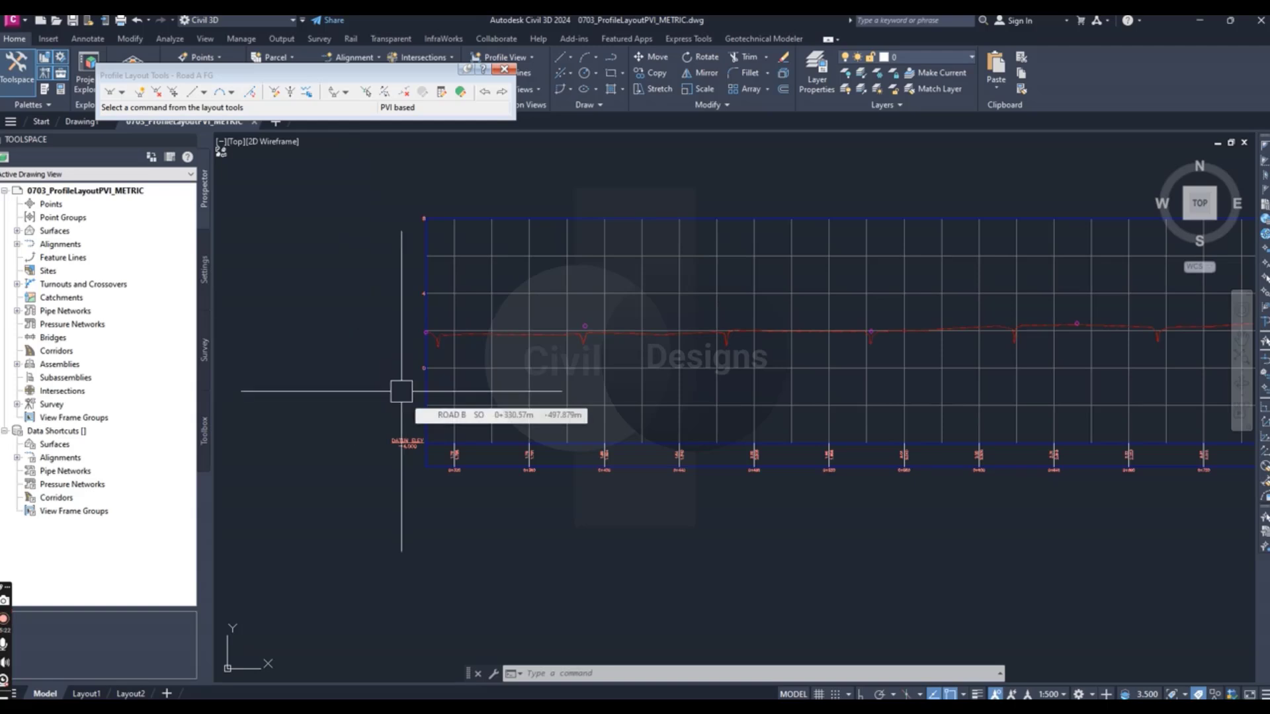
{"action": "left_click", "coordinate": [123, 94]}
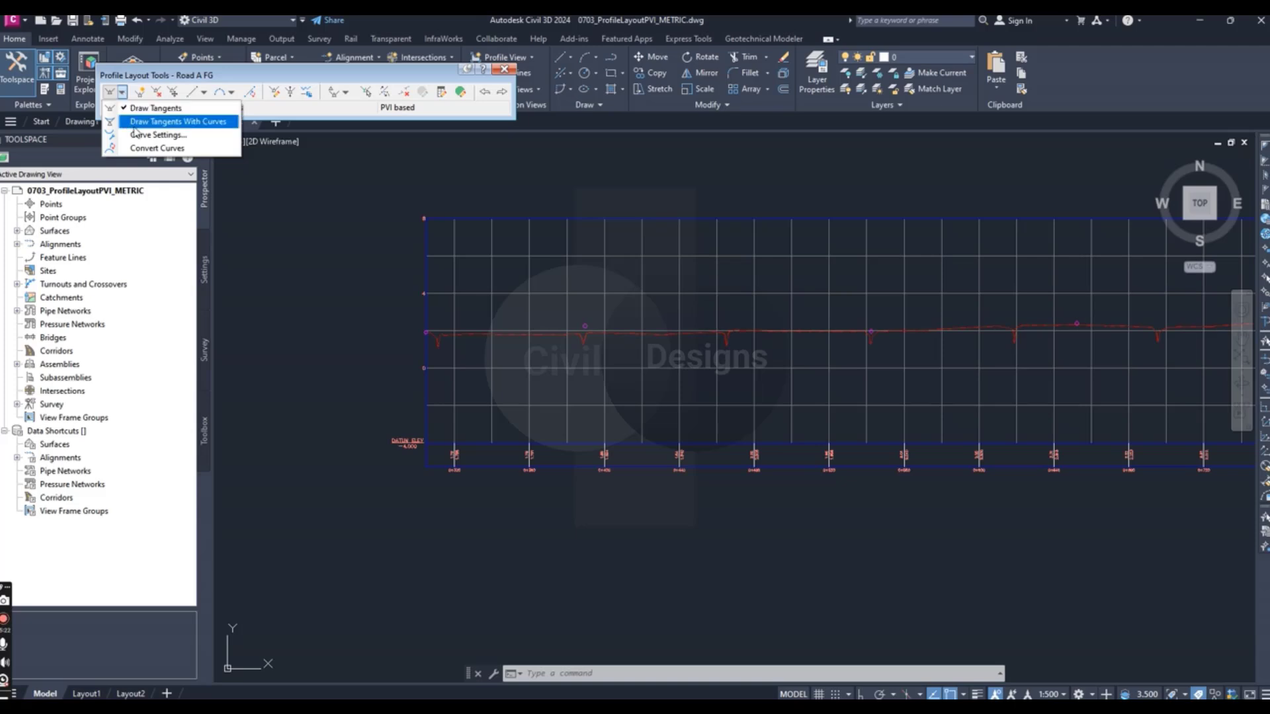
{"action": "left_click", "coordinate": [163, 136]}
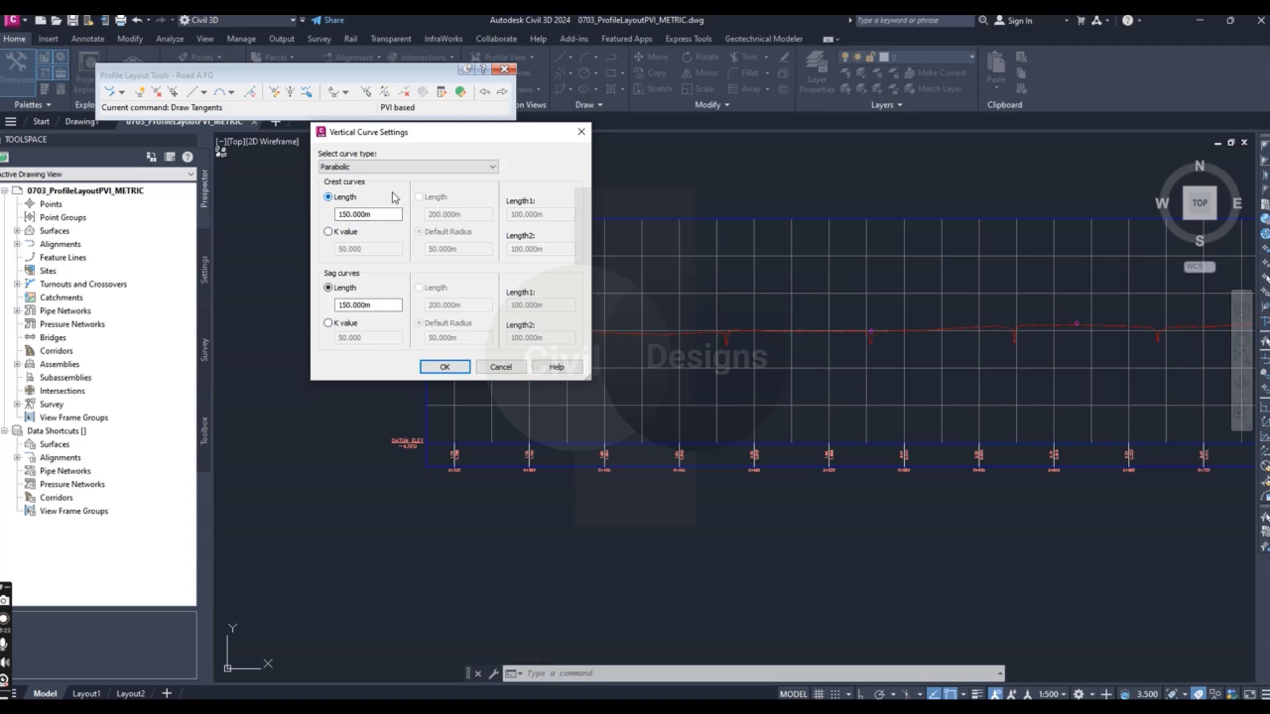
{"action": "left_click", "coordinate": [374, 167]}
{"action": "left_click", "coordinate": [374, 171]}
{"action": "left_click_drag", "start_coordinate": [376, 215], "coordinate": [327, 222]}
{"action": "type", "text": "45.72"}
- Set the sag curve length to 45.720 m, keep the Parabolic curve type and accept the vertical curve settings
{"action": "left_click_drag", "start_coordinate": [372, 305], "coordinate": [319, 306]}
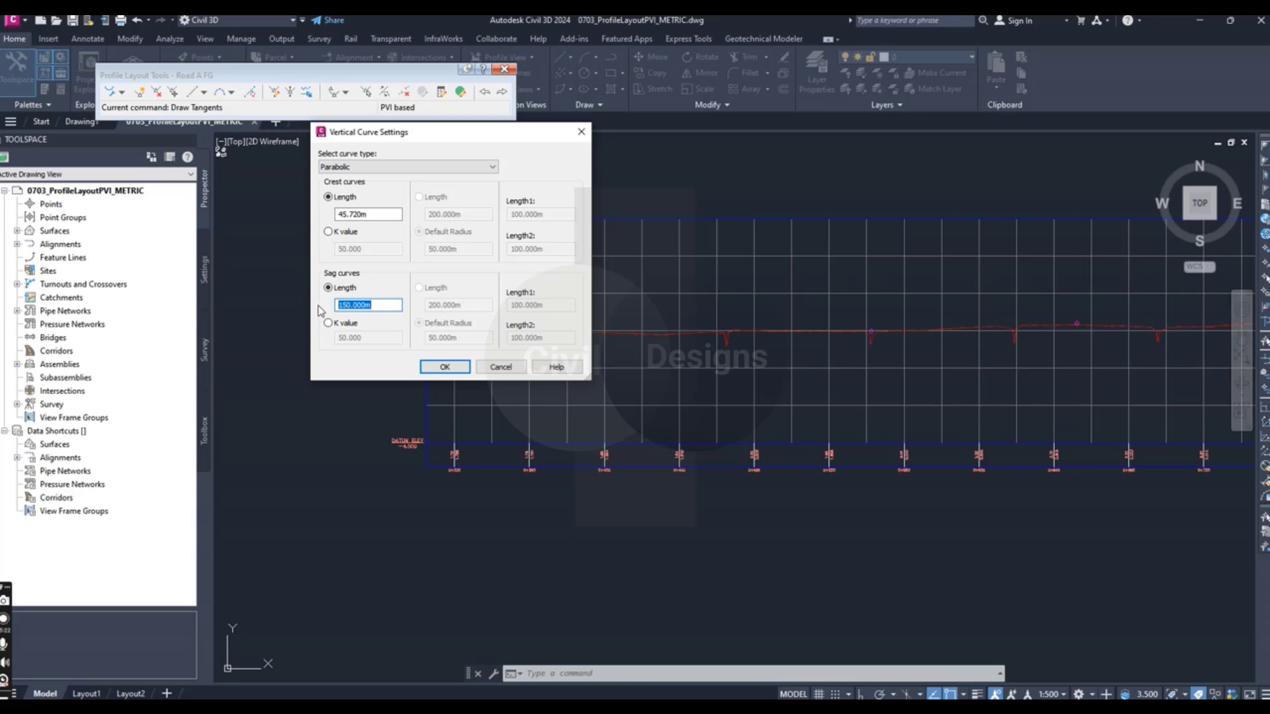
{"action": "type", "text": "45.720"}
{"action": "left_click", "coordinate": [453, 168]}
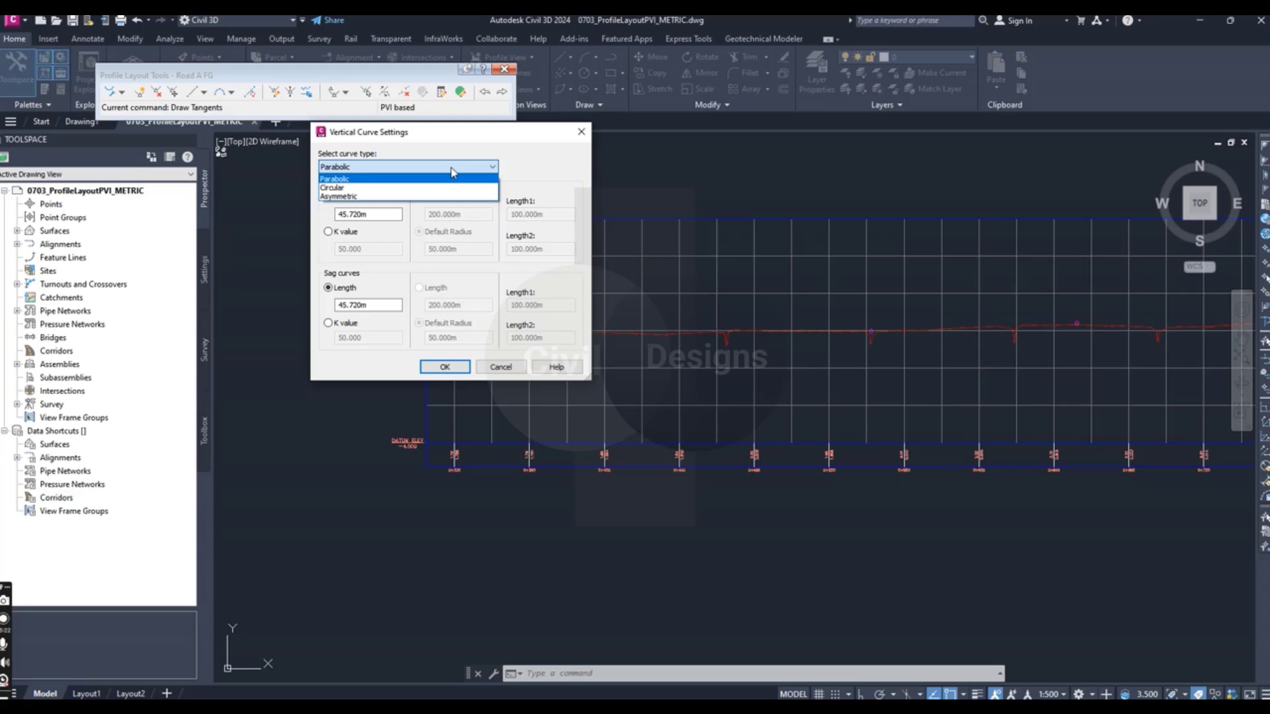
{"action": "left_click", "coordinate": [452, 170]}
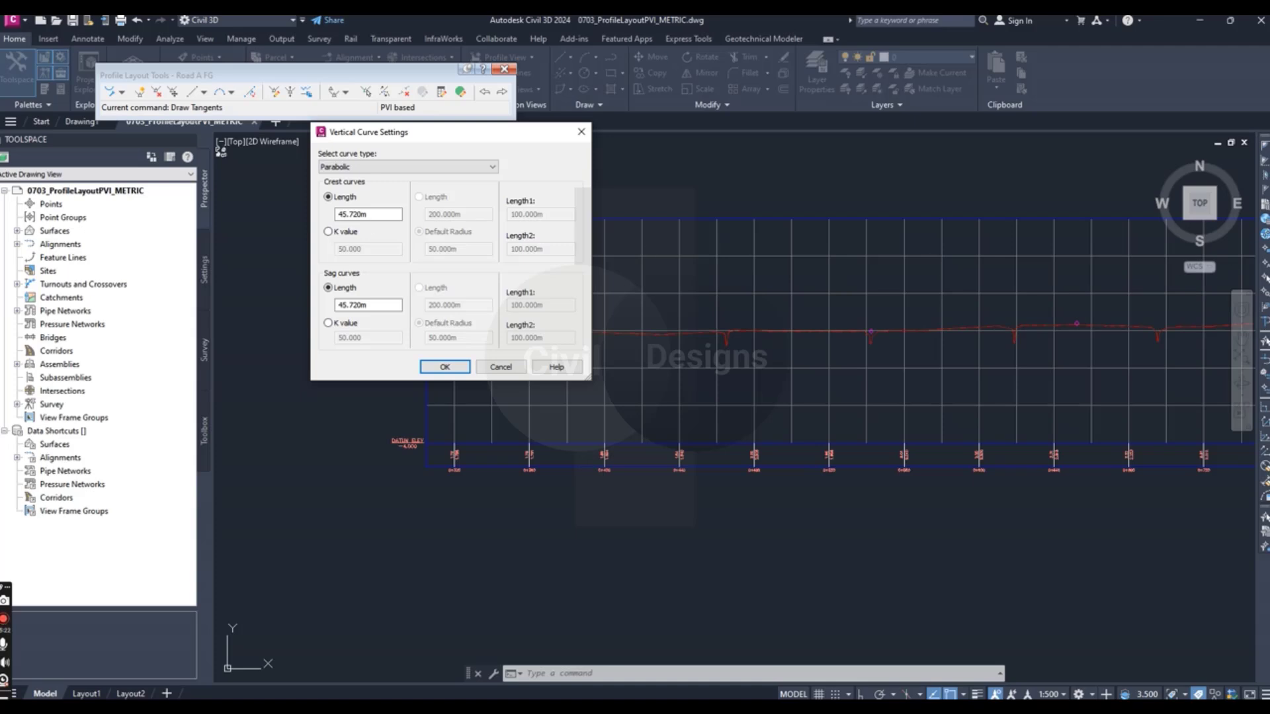
{"action": "left_click", "coordinate": [443, 367]}
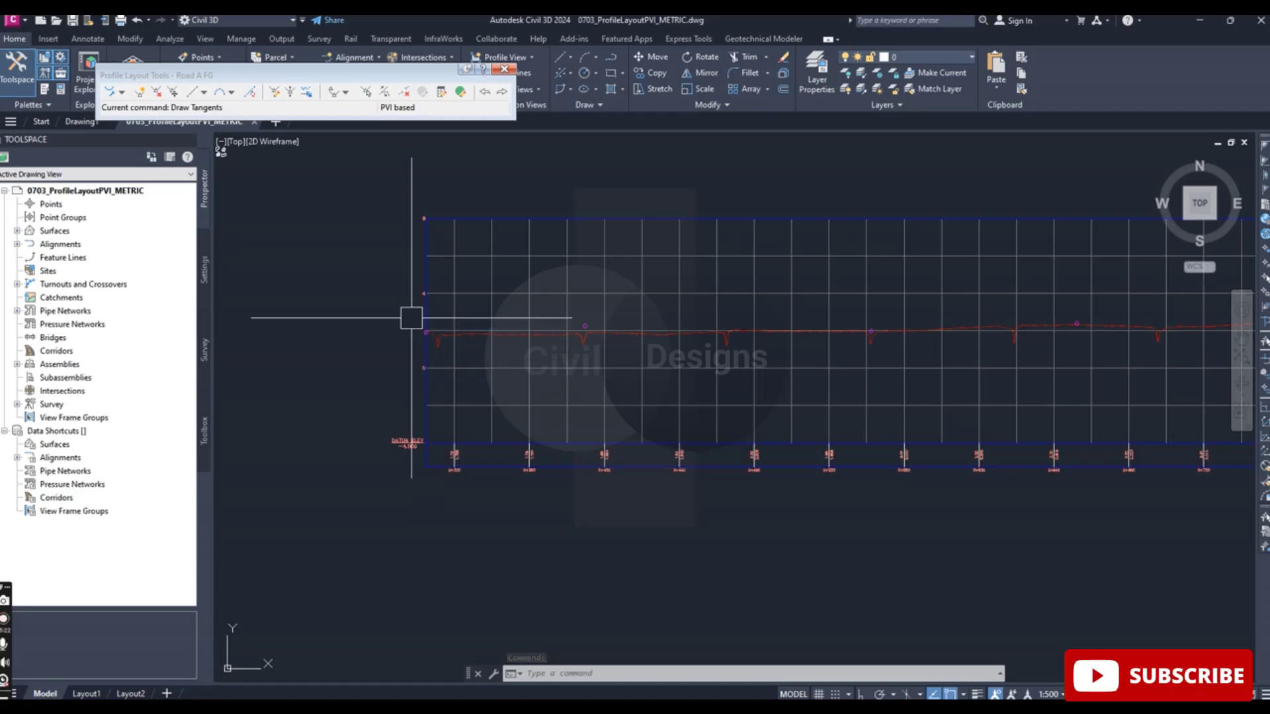
- Start Draw Tangents with Curves and snap the profile's start point to the center of the circle marker at the profile view's starting edge
{"action": "left_click", "coordinate": [122, 94]}
{"action": "left_click", "coordinate": [121, 95]}
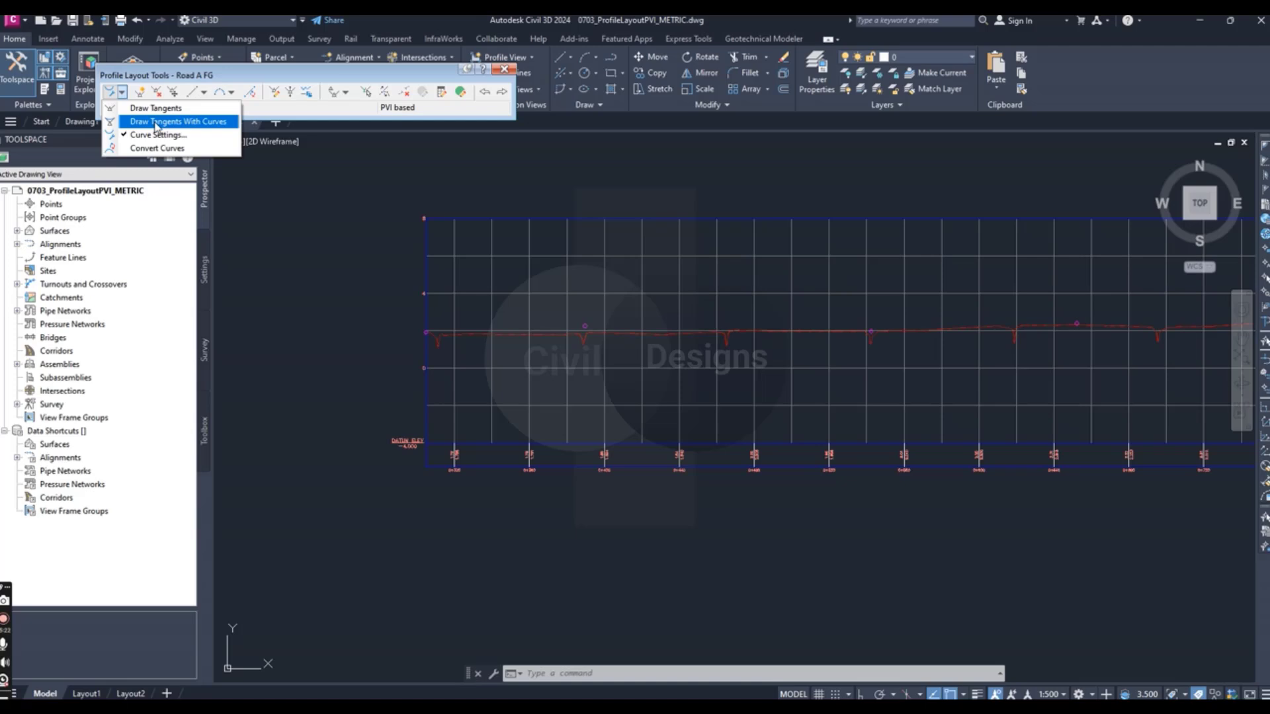
{"action": "left_click", "coordinate": [156, 123]}
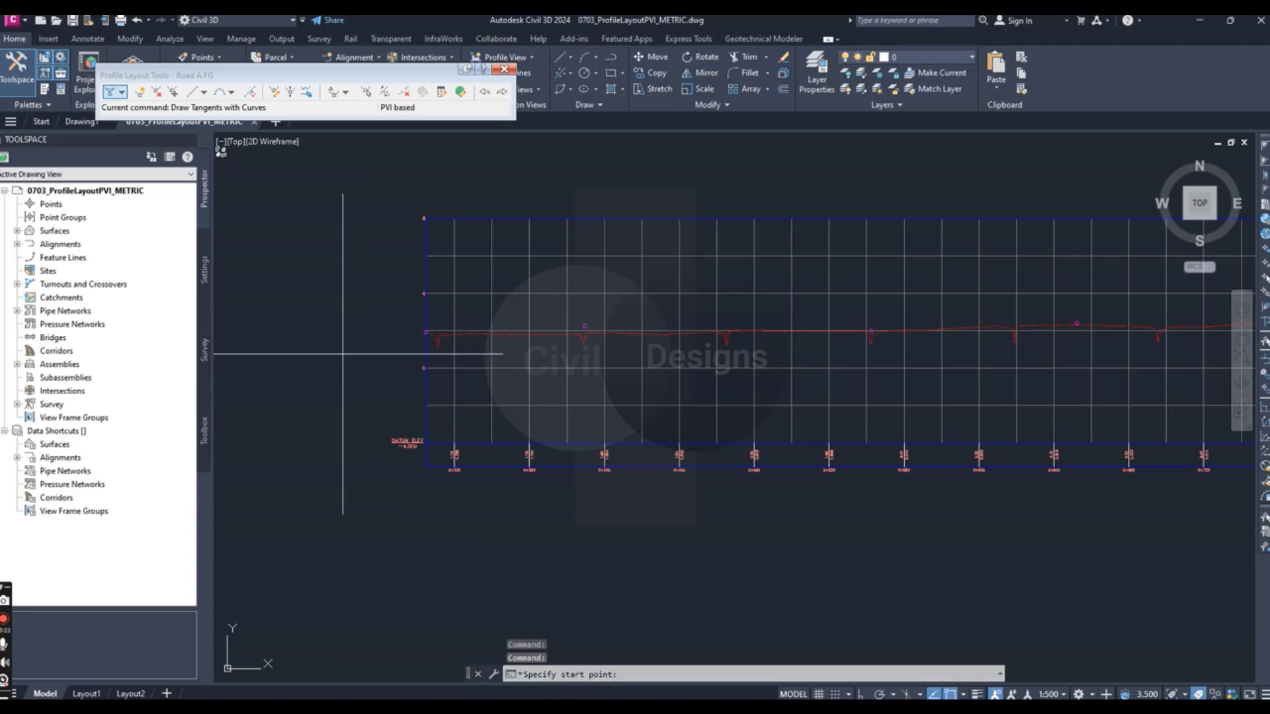
{"action": "key", "text": "F8"}
{"action": "right_click", "coordinate": [343, 356], "text": "shift"}
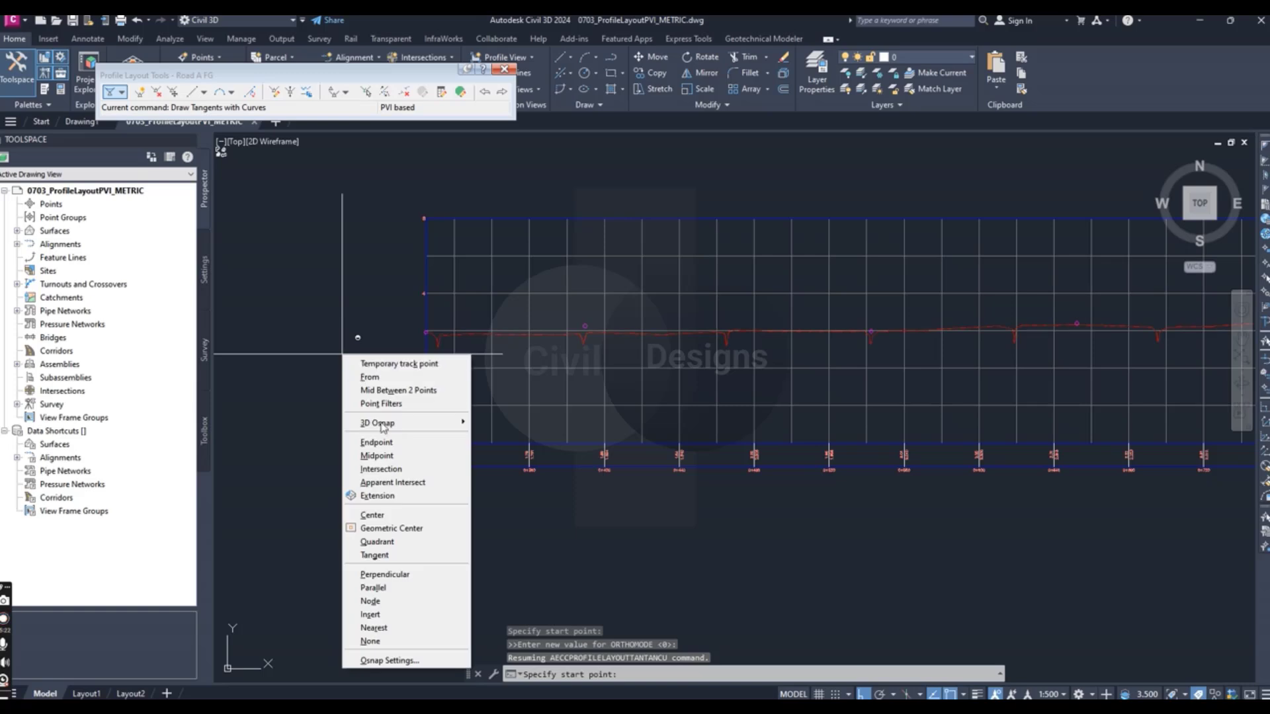
{"action": "left_click", "coordinate": [372, 515]}
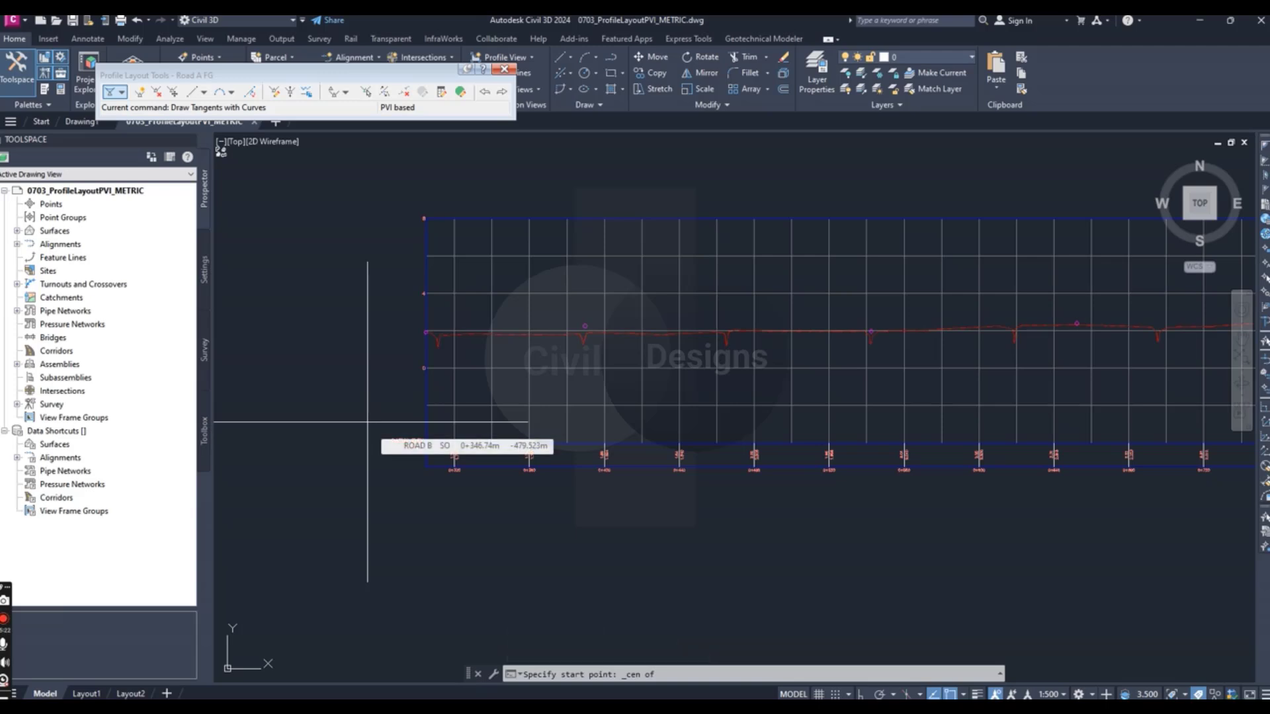
{"action": "scroll", "coordinate": [430, 332], "scroll_direction": "up", "scroll_amount": 10}
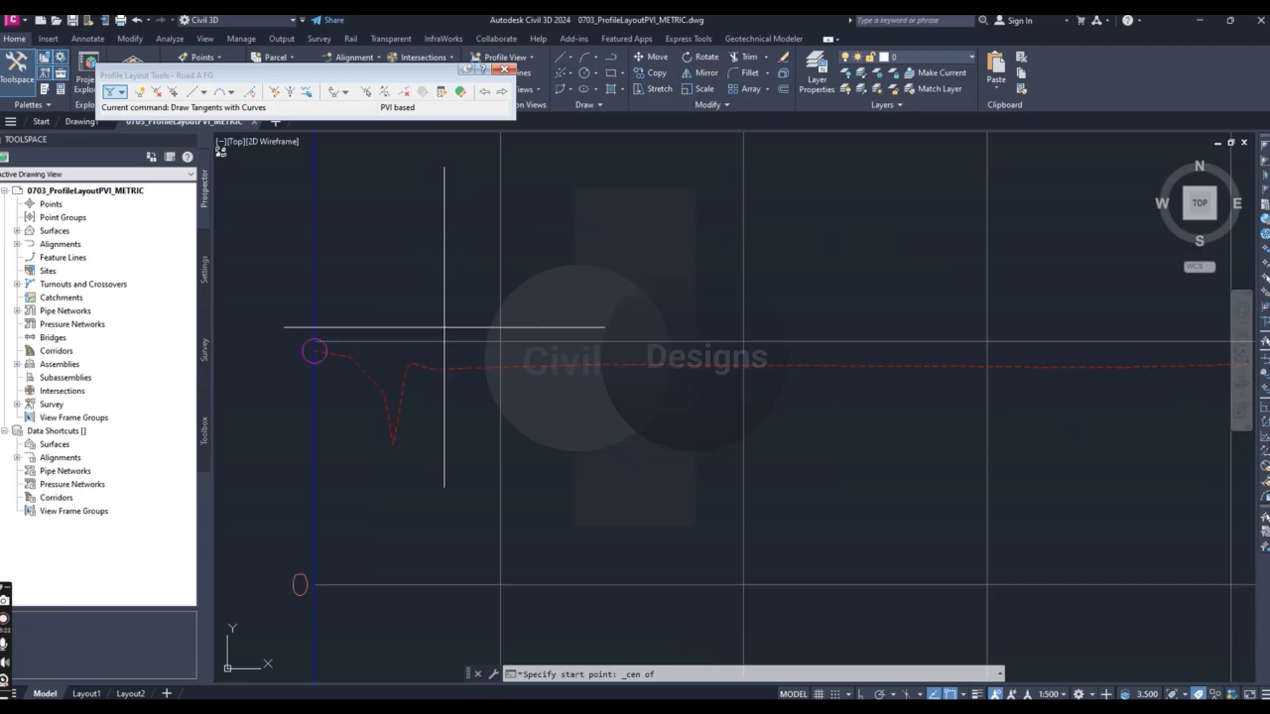
{"action": "scroll", "coordinate": [338, 370], "scroll_direction": "down", "scroll_amount": 10}
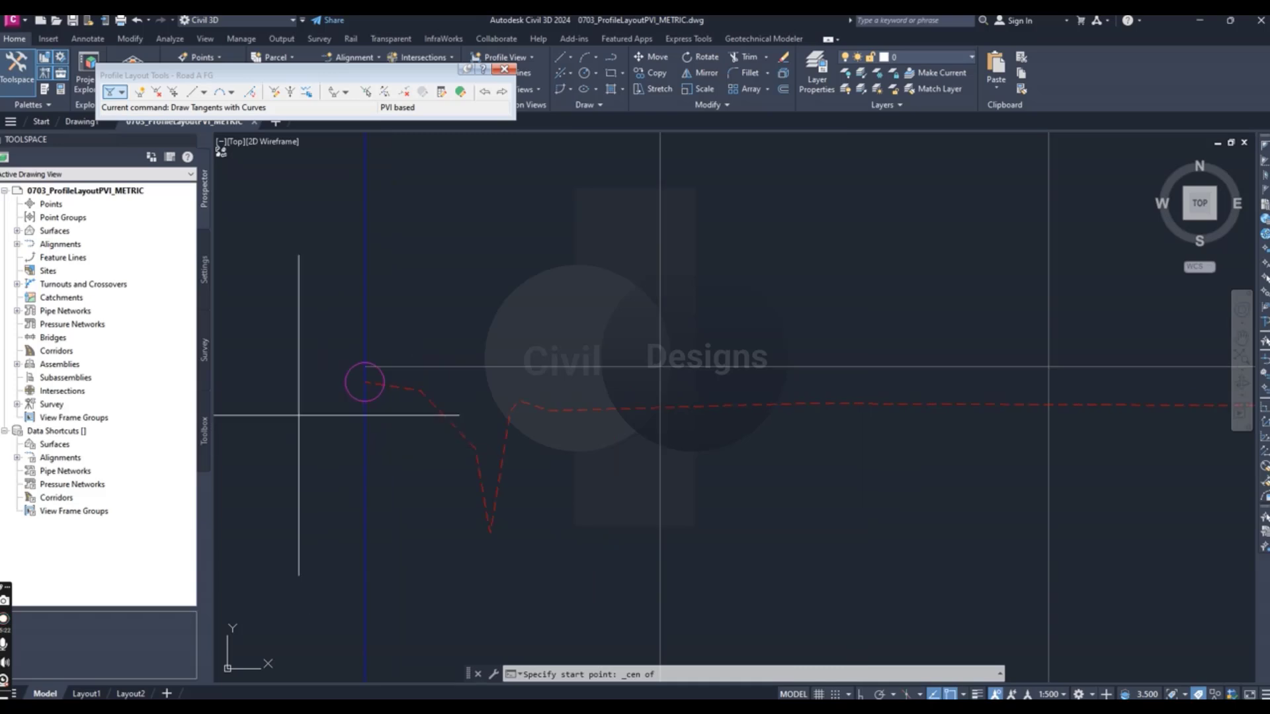
{"action": "scroll", "coordinate": [838, 427], "scroll_direction": "down", "scroll_amount": 3}
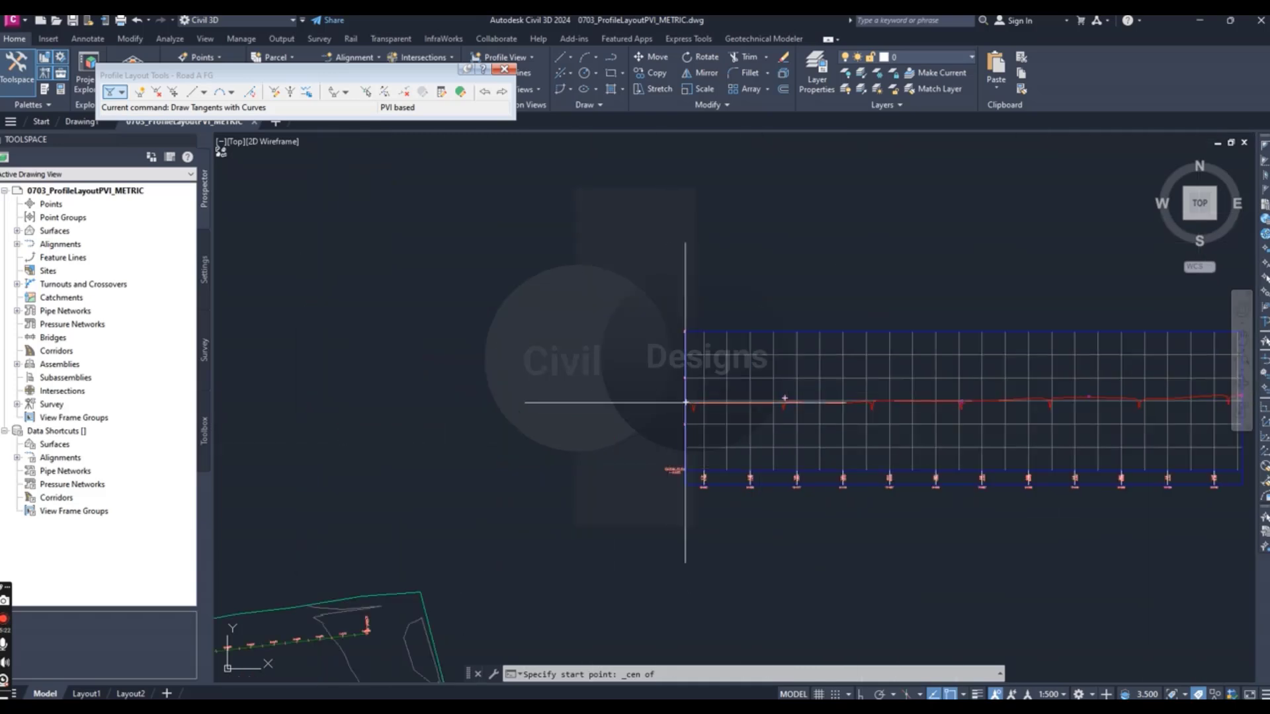
{"action": "scroll", "coordinate": [708, 397], "scroll_direction": "up", "scroll_amount": 5}
{"action": "scroll", "coordinate": [397, 387], "scroll_direction": "up", "scroll_amount": 2}
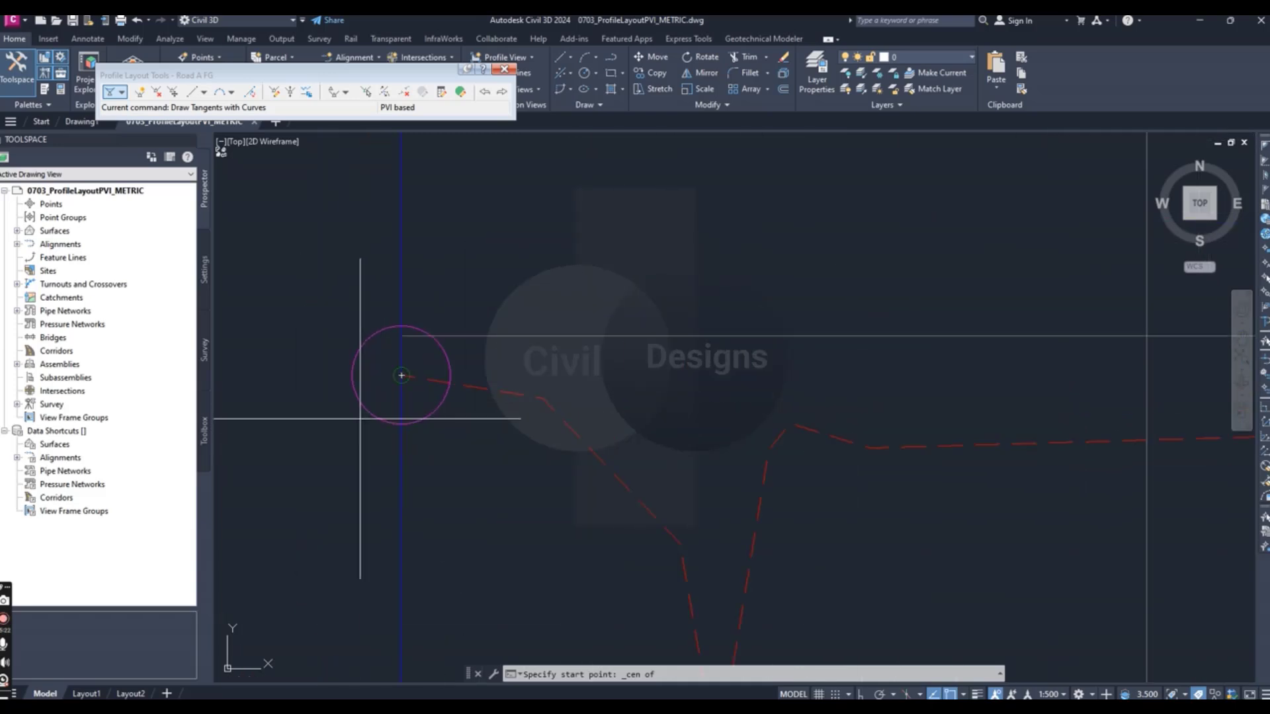
{"action": "scroll", "coordinate": [361, 430], "scroll_direction": "up", "scroll_amount": 3}
{"action": "scroll", "coordinate": [384, 445], "scroll_direction": "down", "scroll_amount": 4}
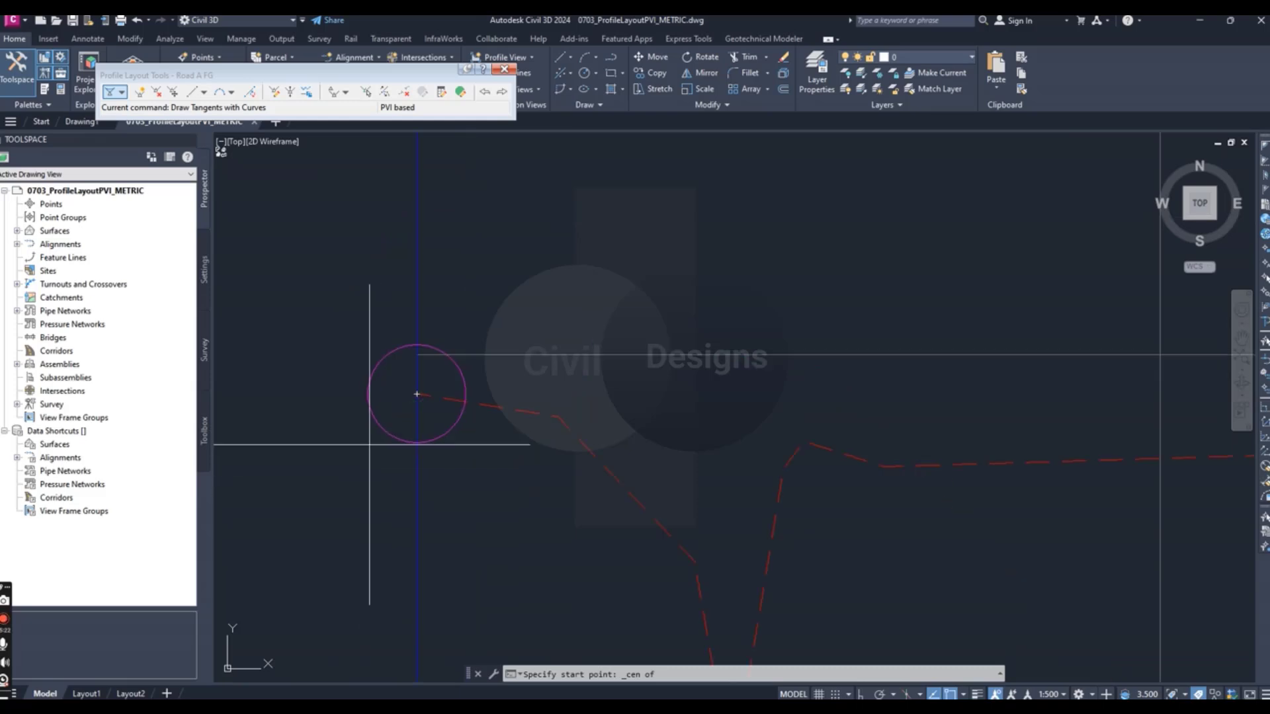
{"action": "scroll", "coordinate": [355, 467], "scroll_direction": "up", "scroll_amount": 4}
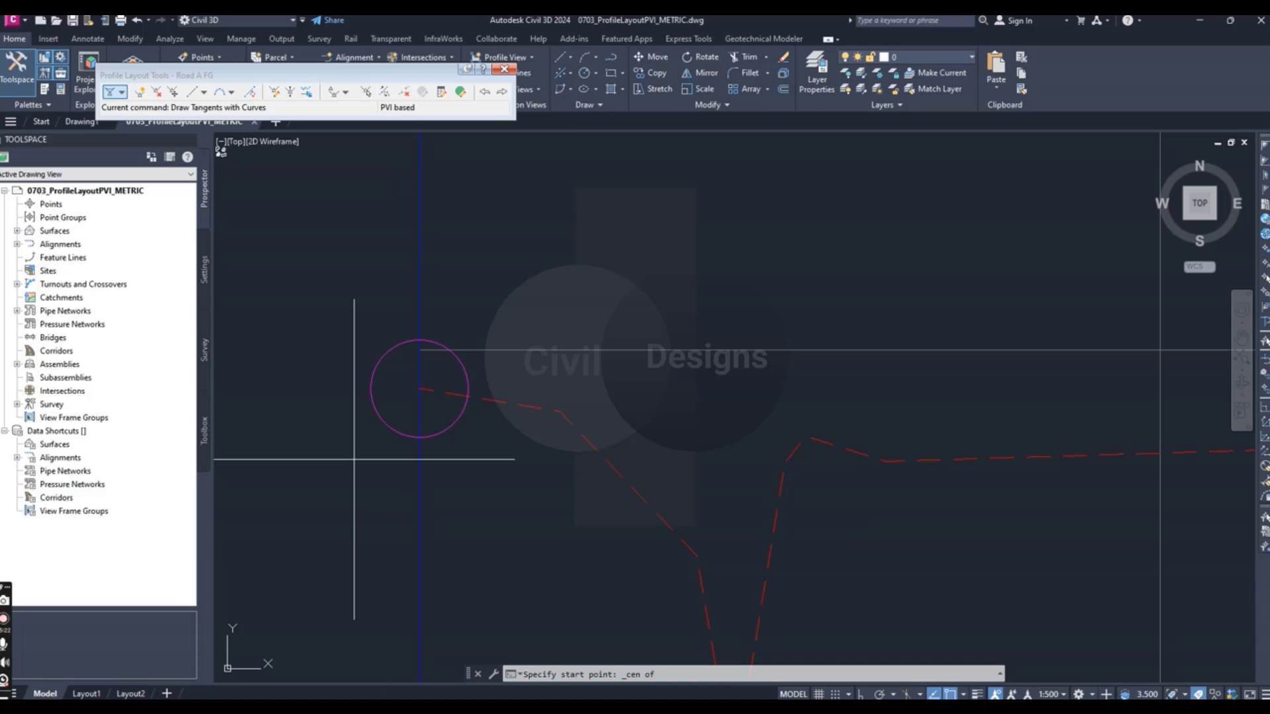
{"action": "left_click", "coordinate": [420, 389]}
- Draw the first tangent to the center of the second circle marker along the profile
{"action": "scroll", "coordinate": [384, 481], "scroll_direction": "down", "scroll_amount": 3}
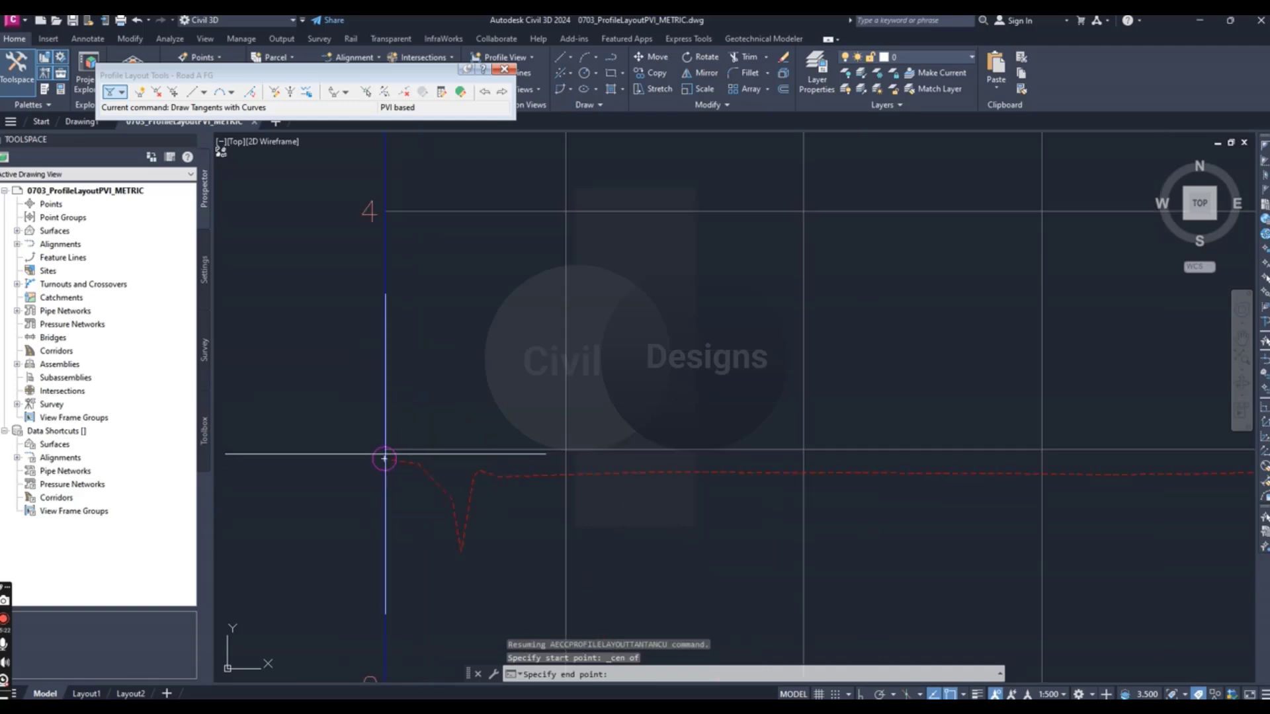
{"action": "scroll", "coordinate": [386, 469], "scroll_direction": "up", "scroll_amount": 3}
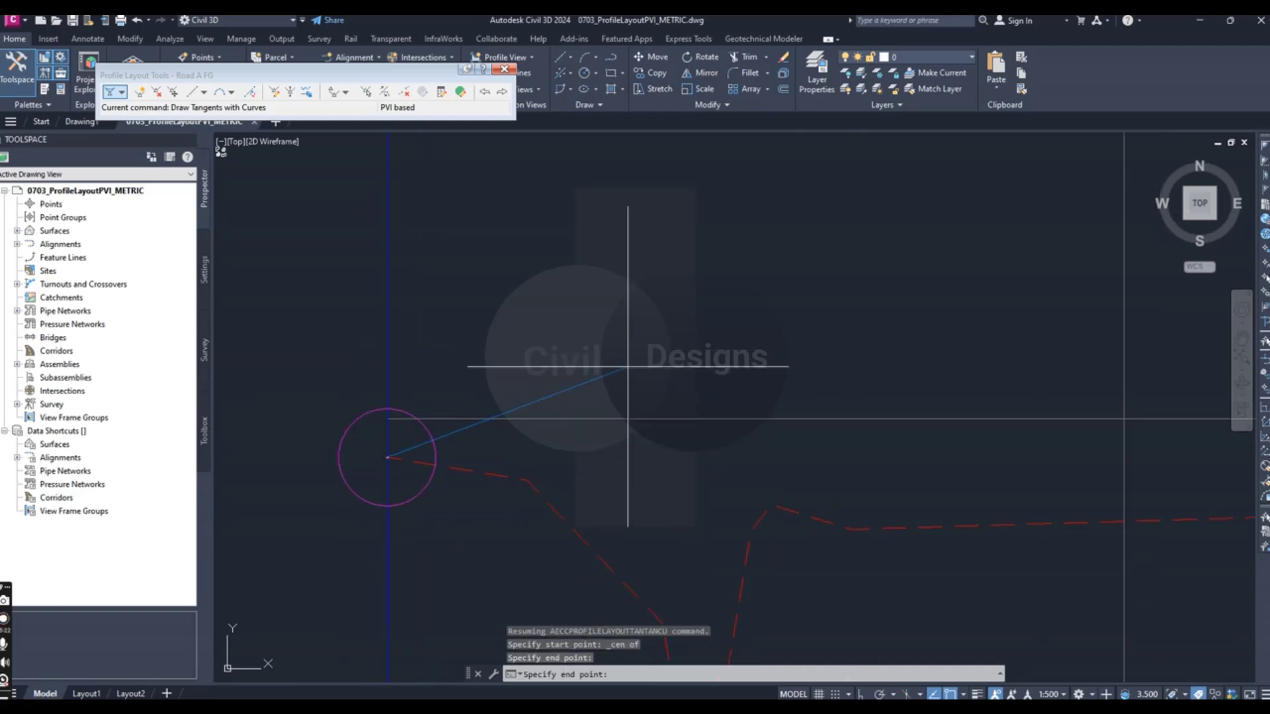
{"action": "scroll", "coordinate": [580, 447], "scroll_direction": "down", "scroll_amount": 4}
{"action": "scroll", "coordinate": [700, 454], "scroll_direction": "down", "scroll_amount": 2}
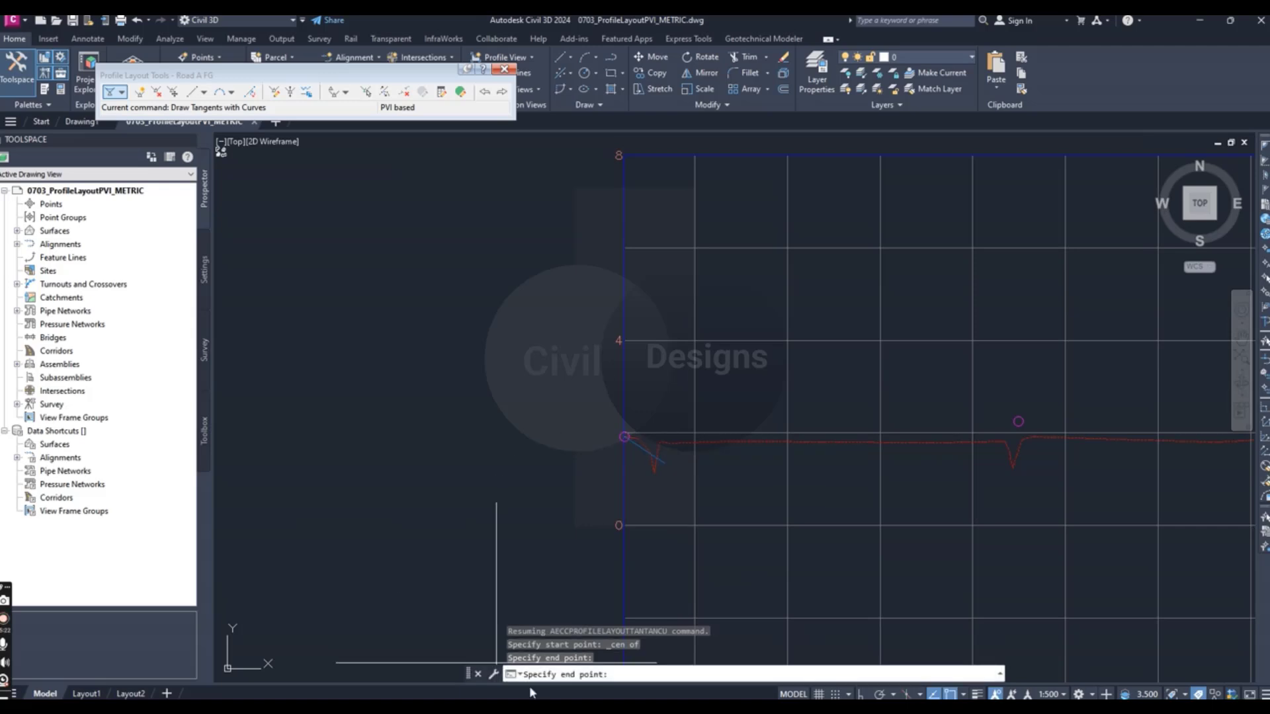
{"action": "scroll", "coordinate": [462, 505], "scroll_direction": "down", "scroll_amount": 4}
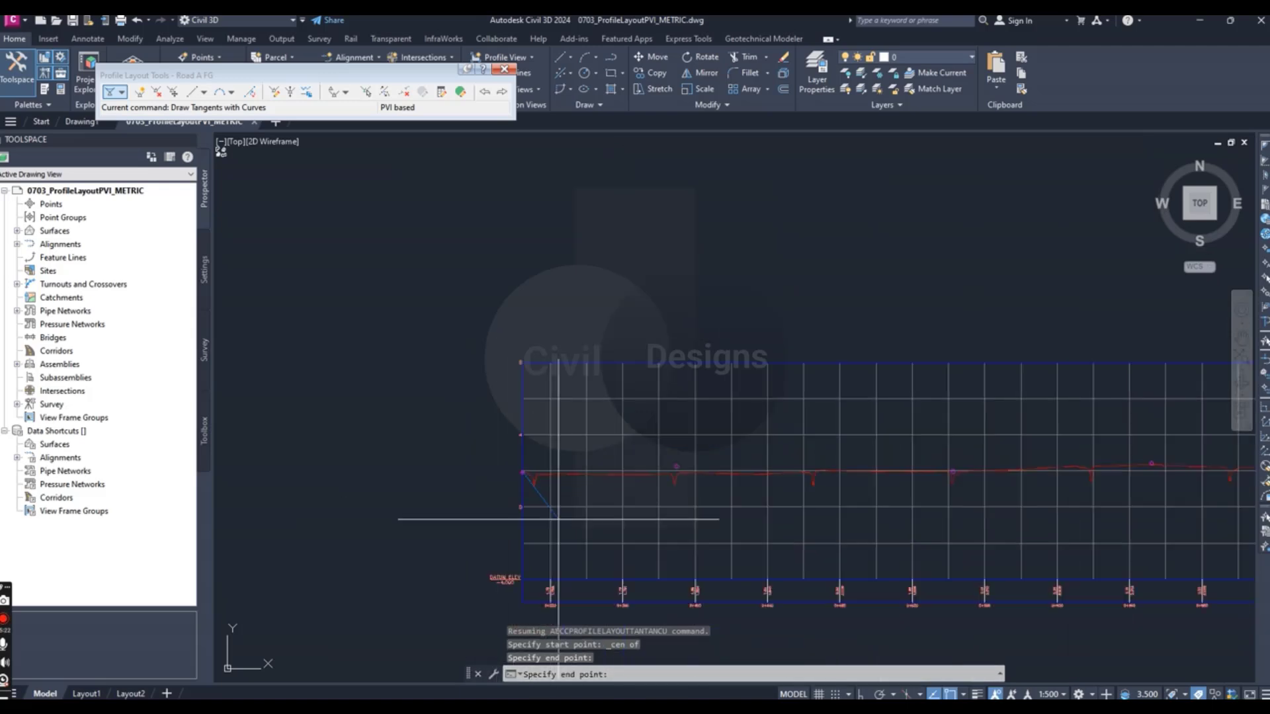
{"action": "scroll", "coordinate": [691, 477], "scroll_direction": "up", "scroll_amount": 2}
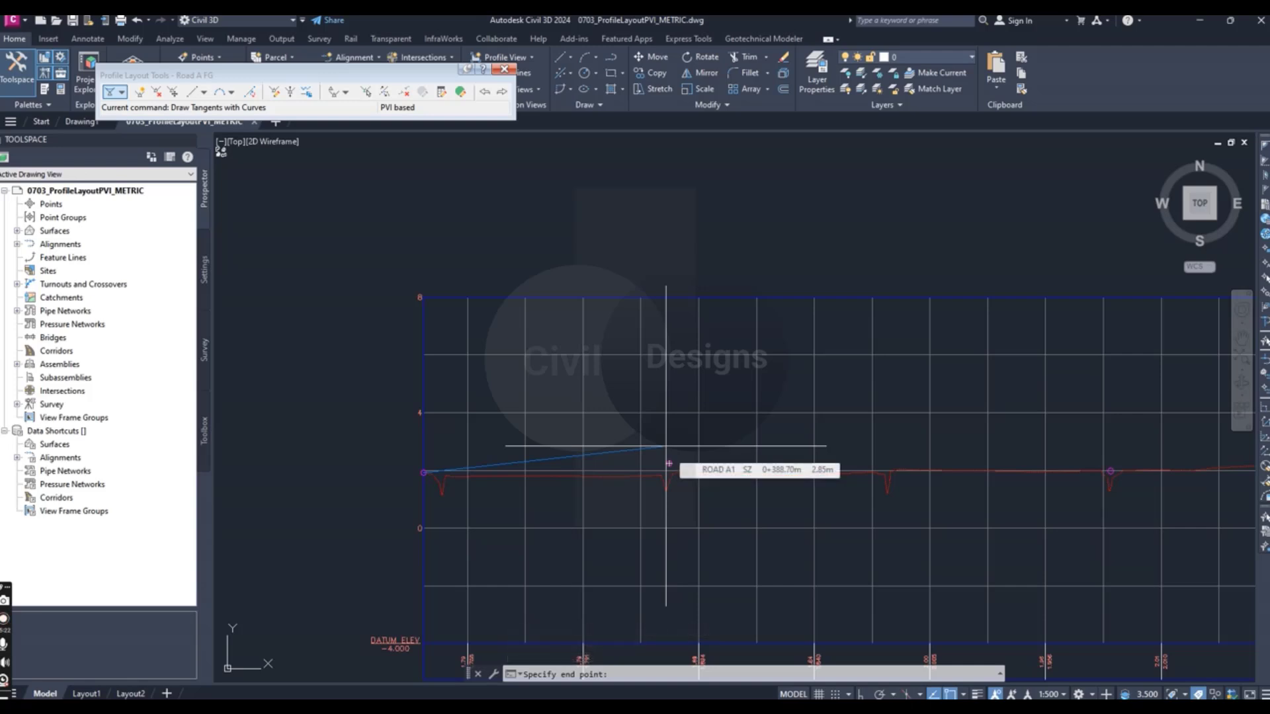
{"action": "scroll", "coordinate": [666, 446], "scroll_direction": "up", "scroll_amount": 5}
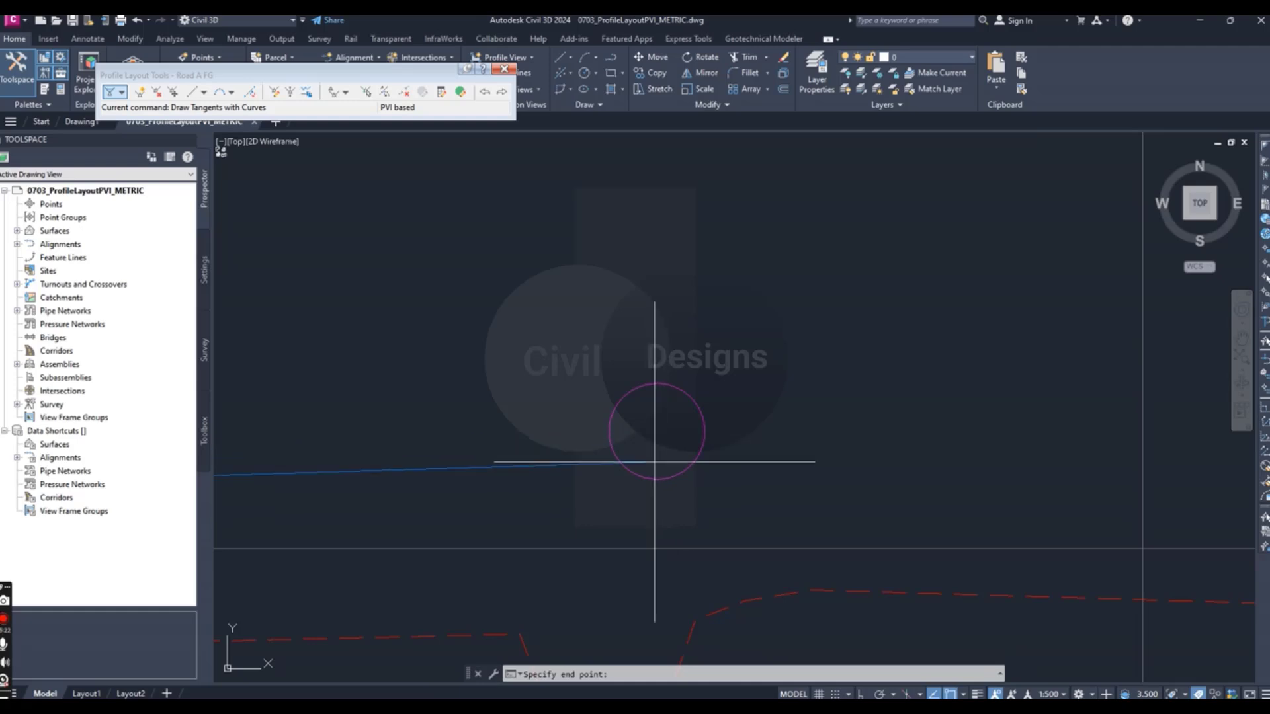
{"action": "left_click", "coordinate": [656, 432]}
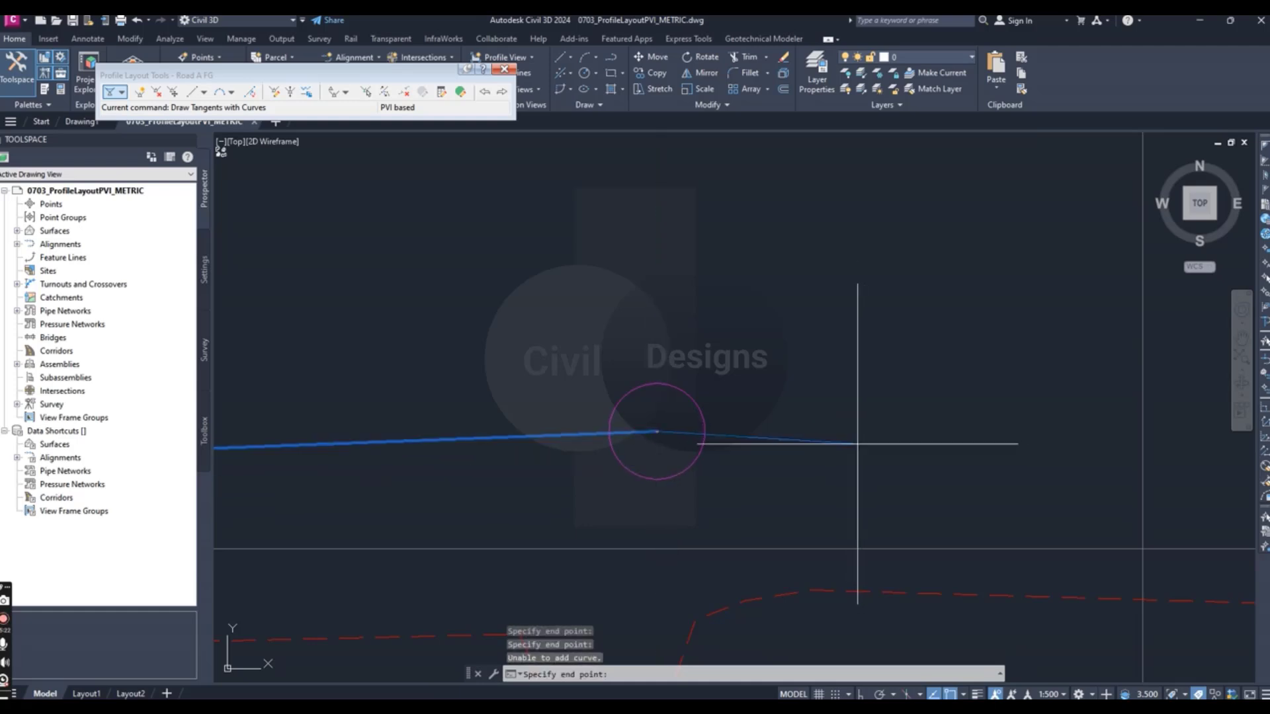
- Extend the profile with a tangent to the center of the third circle marker
{"action": "scroll", "coordinate": [879, 442], "scroll_direction": "down", "scroll_amount": 3}
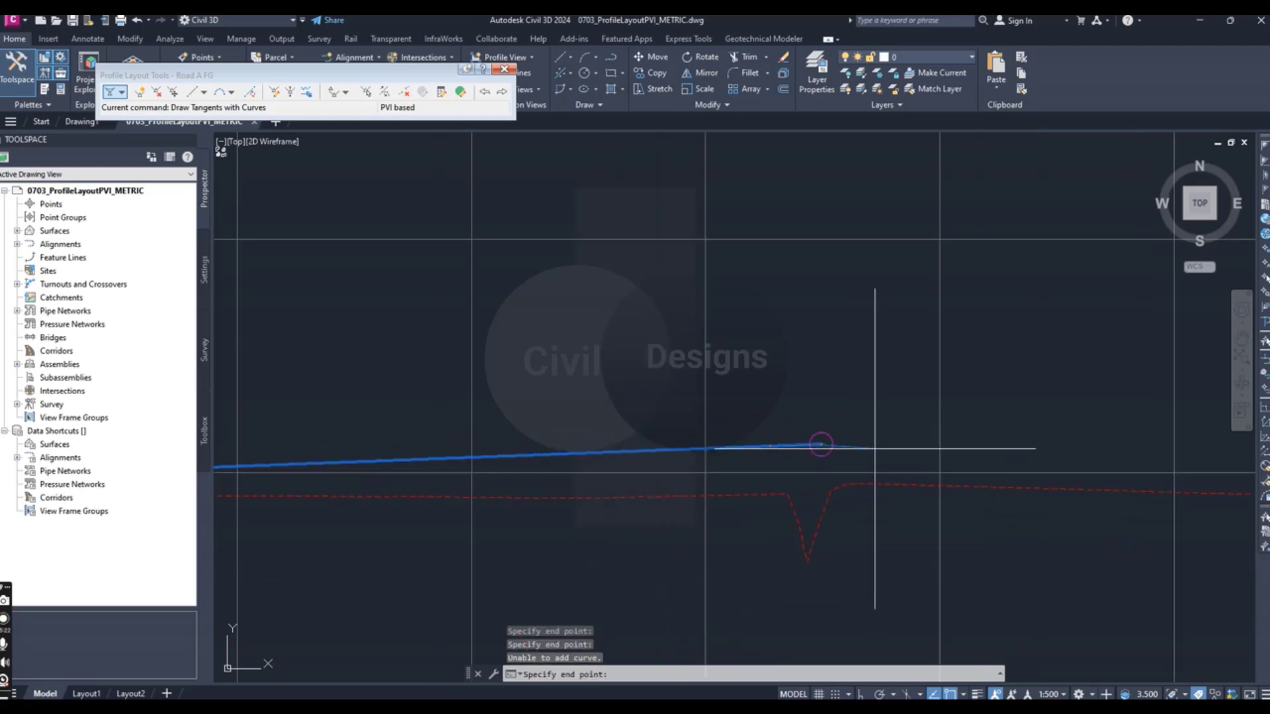
{"action": "scroll", "coordinate": [822, 445], "scroll_direction": "down", "scroll_amount": 3}
{"action": "scroll", "coordinate": [950, 455], "scroll_direction": "up", "scroll_amount": 4}
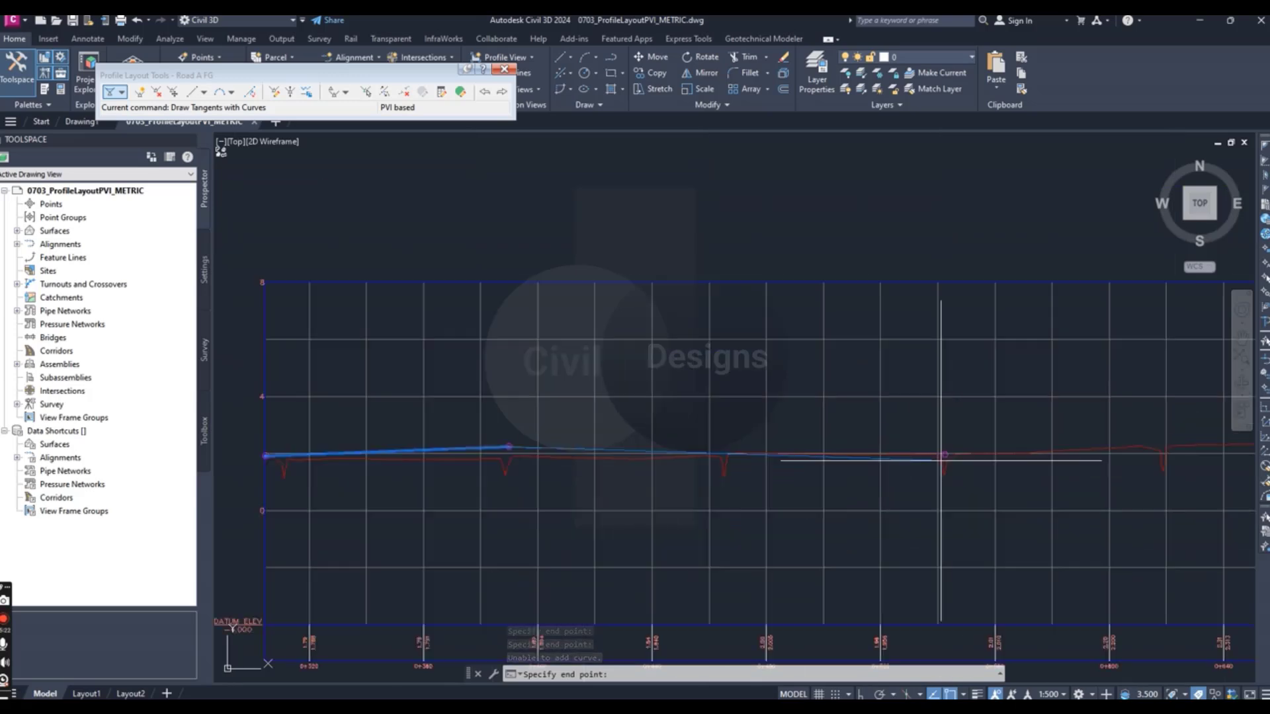
{"action": "scroll", "coordinate": [900, 463], "scroll_direction": "down", "scroll_amount": 4}
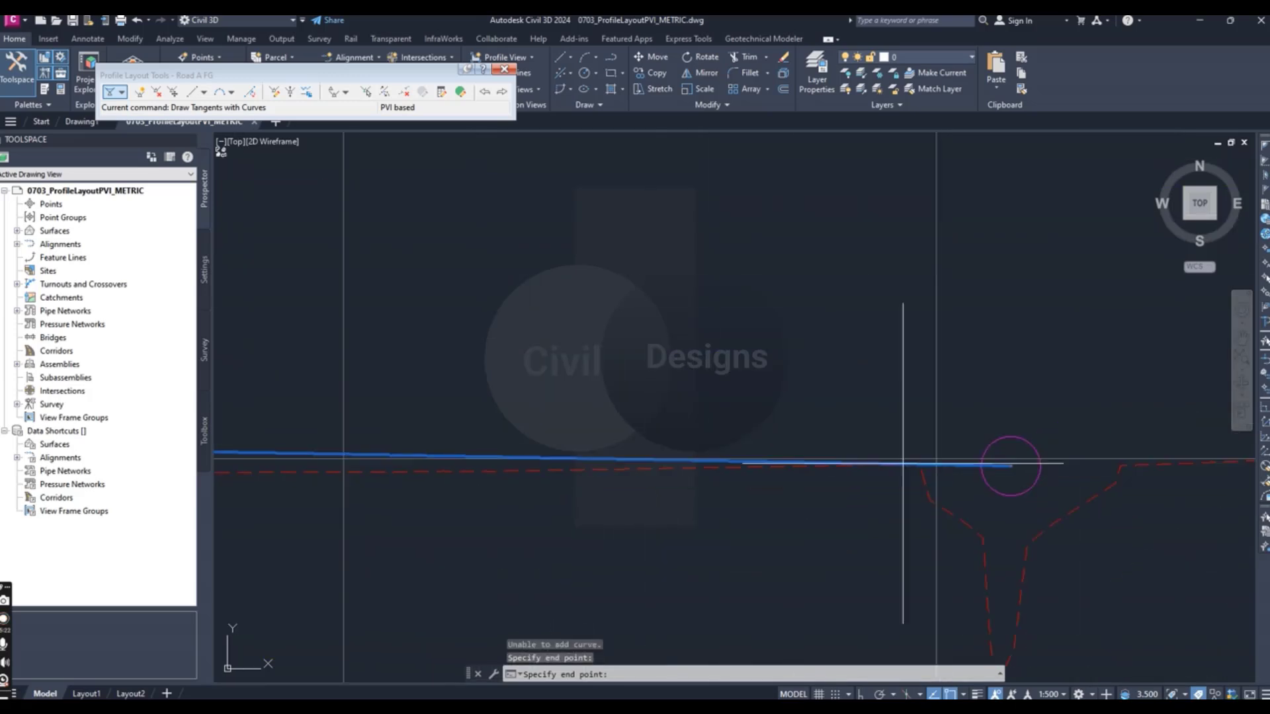
- Add the next tangent ending at the center of the fourth circle marker
{"action": "scroll", "coordinate": [926, 523], "scroll_direction": "down", "scroll_amount": 5}
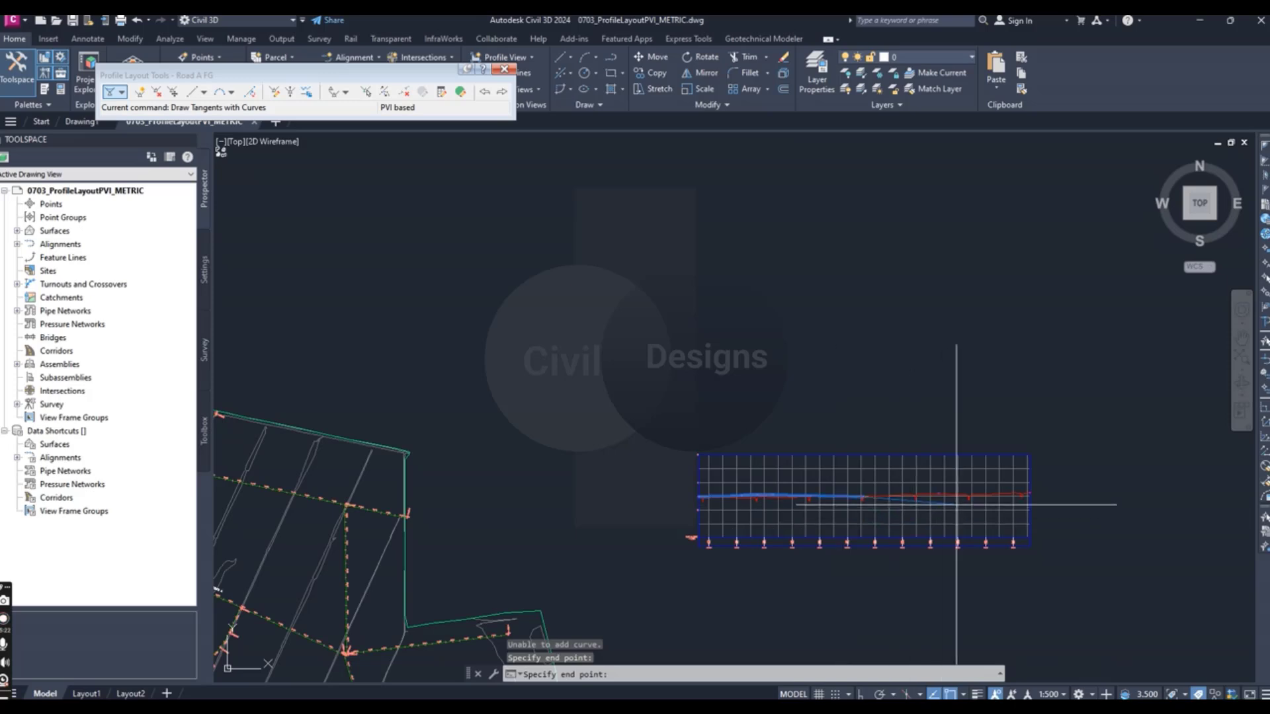
{"action": "scroll", "coordinate": [956, 491], "scroll_direction": "up", "scroll_amount": 5}
{"action": "scroll", "coordinate": [878, 490], "scroll_direction": "up", "scroll_amount": 4}
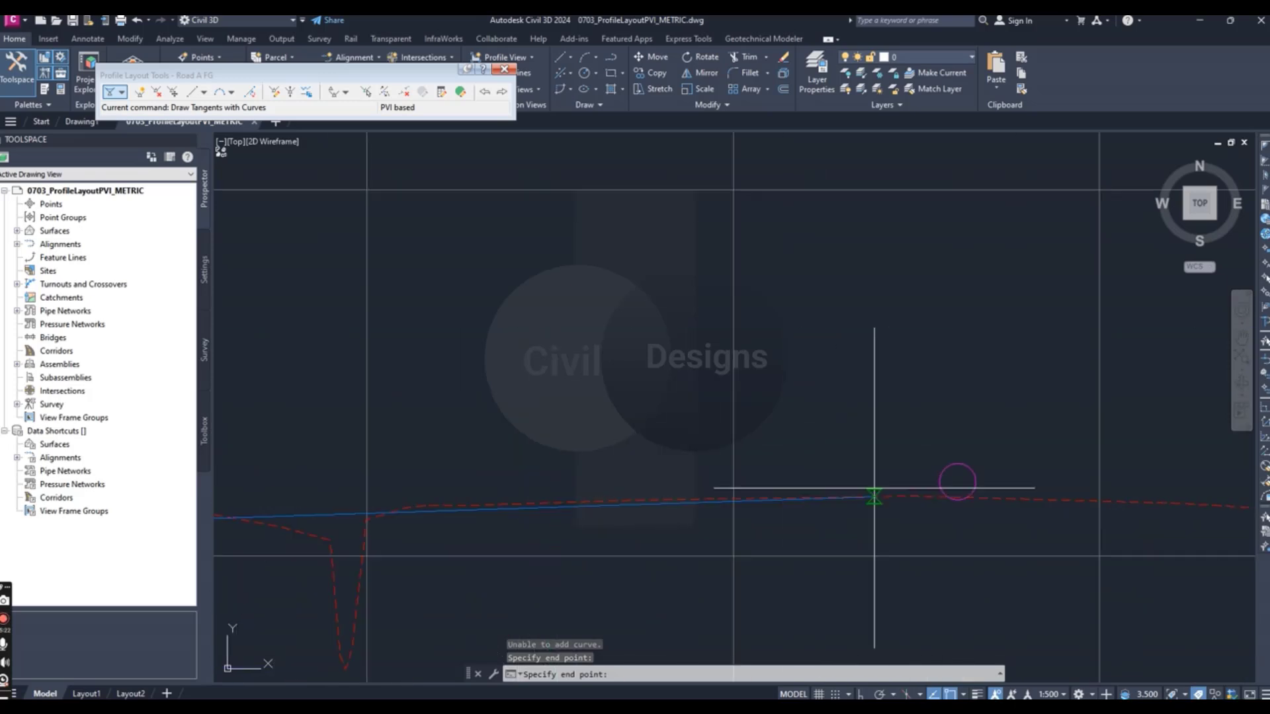
{"action": "left_click", "coordinate": [957, 482]}
- Draw the last tangent to the circle marker at the profile view's far end and finish the layout profile
{"action": "scroll", "coordinate": [835, 510], "scroll_direction": "down", "scroll_amount": 2}
{"action": "scroll", "coordinate": [899, 529], "scroll_direction": "down", "scroll_amount": 2}
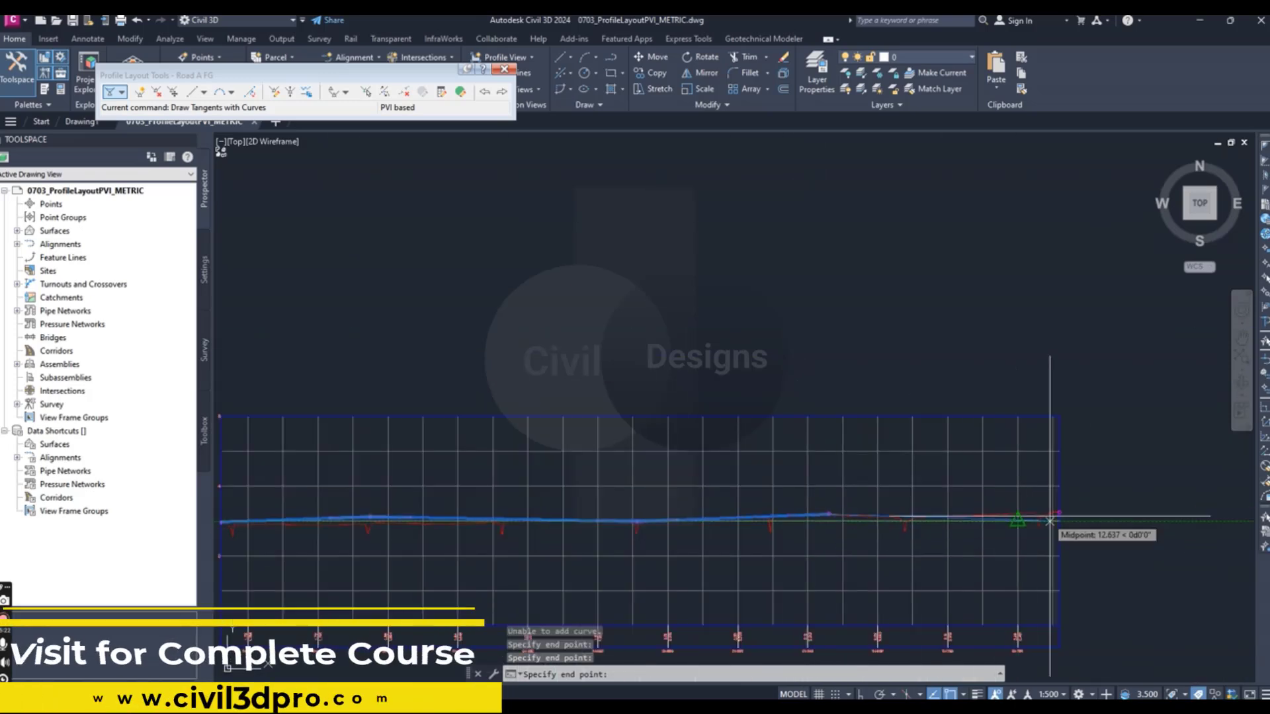
{"action": "scroll", "coordinate": [1096, 523], "scroll_direction": "up", "scroll_amount": 5}
{"action": "left_click", "coordinate": [1066, 512]}
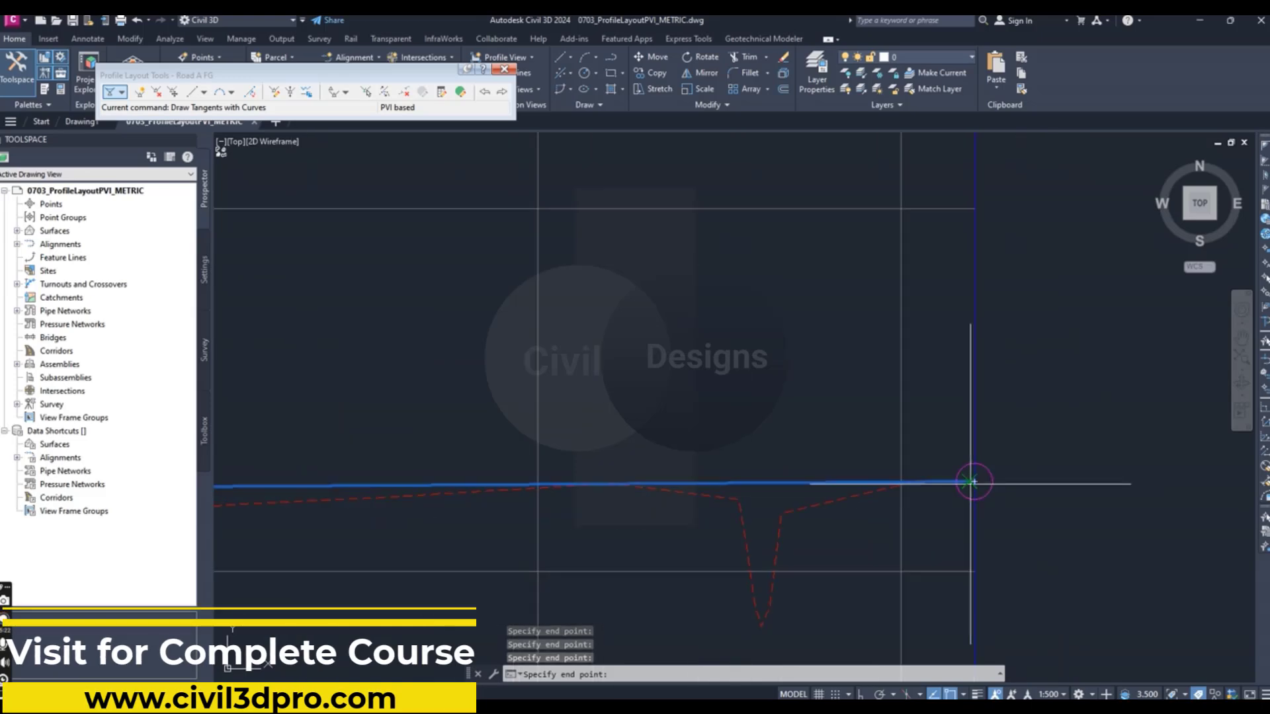
{"action": "key", "text": "Return"}
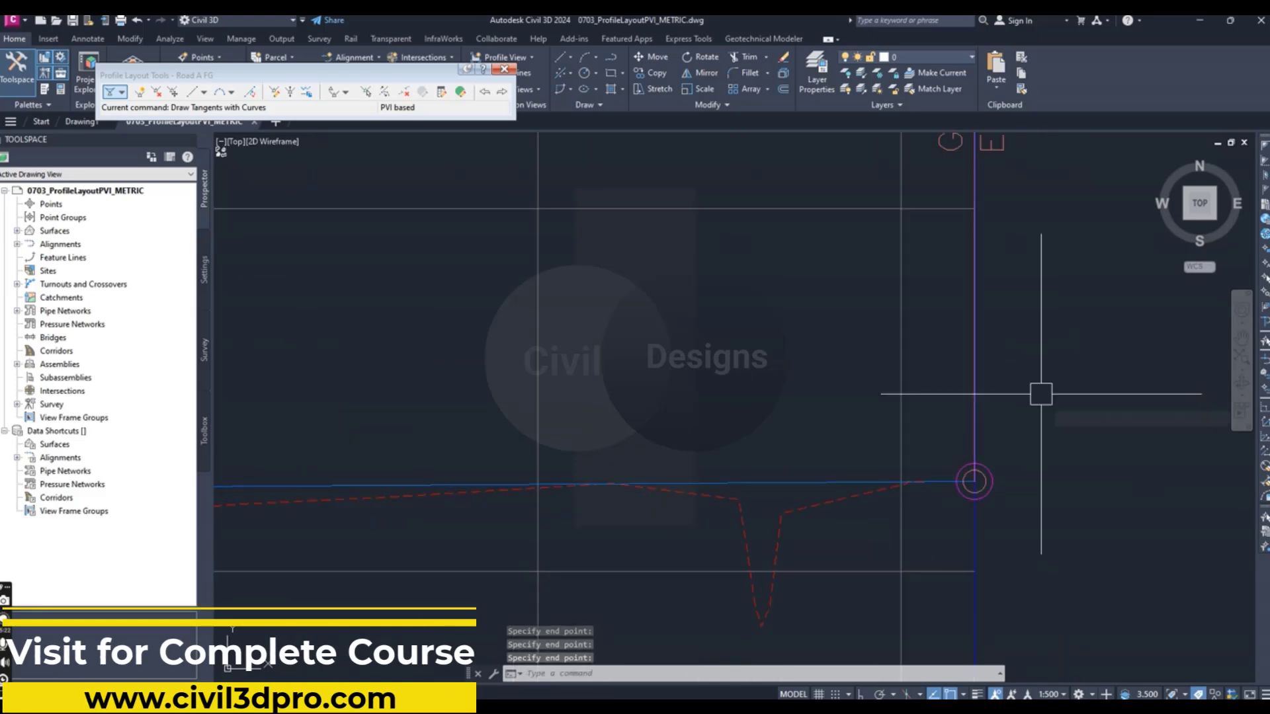
{"action": "scroll", "coordinate": [1026, 443], "scroll_direction": "down", "scroll_amount": 5}
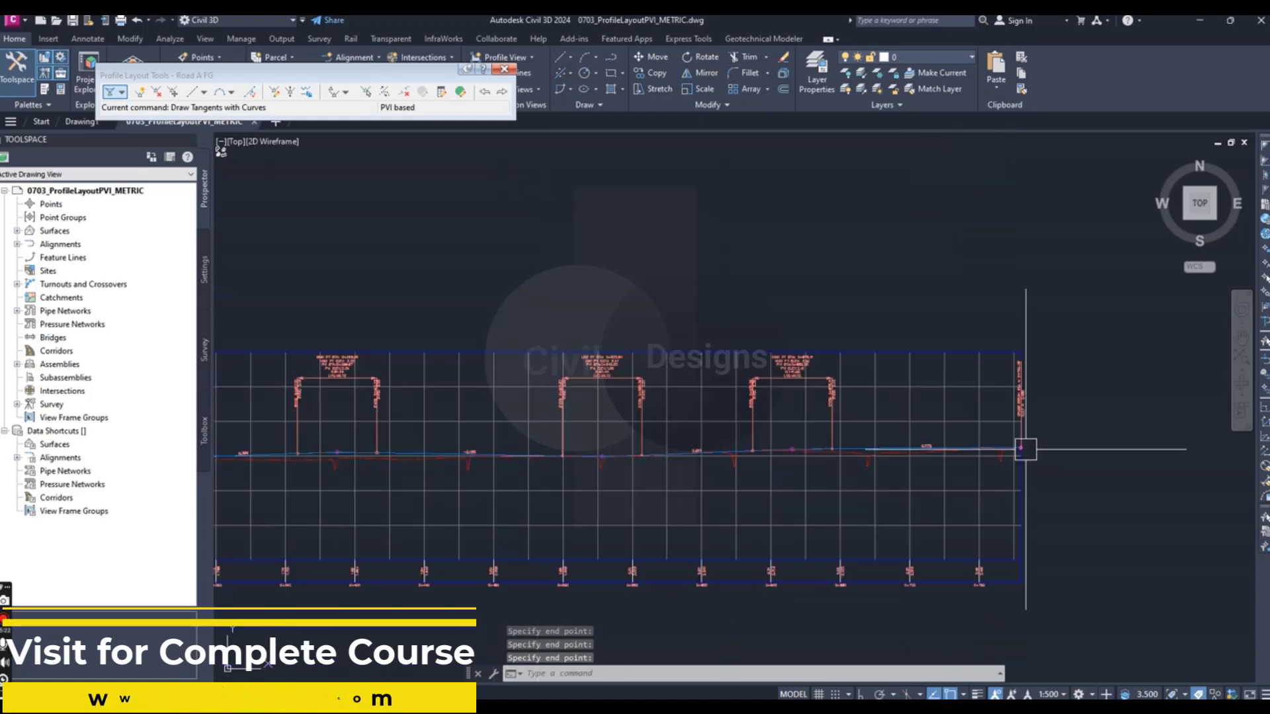
{"action": "scroll", "coordinate": [921, 475], "scroll_direction": "down", "scroll_amount": 2}
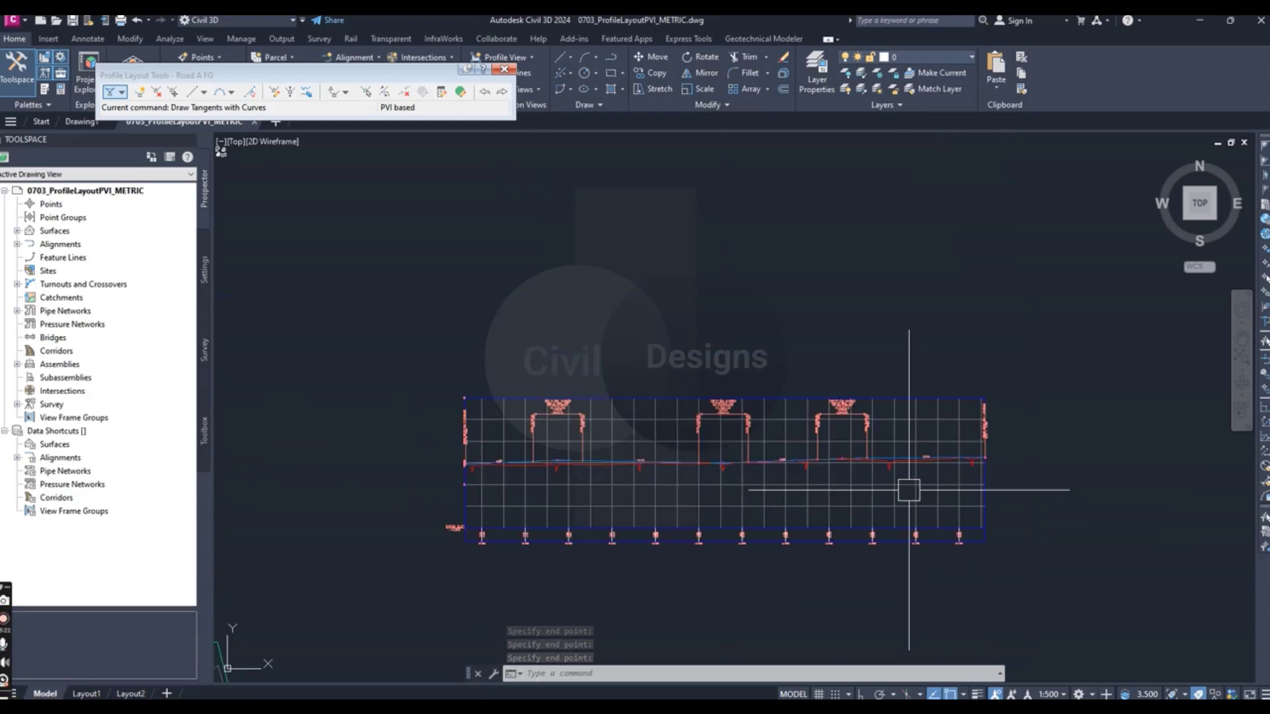
{"action": "scroll", "coordinate": [839, 463], "scroll_direction": "up", "scroll_amount": 2}
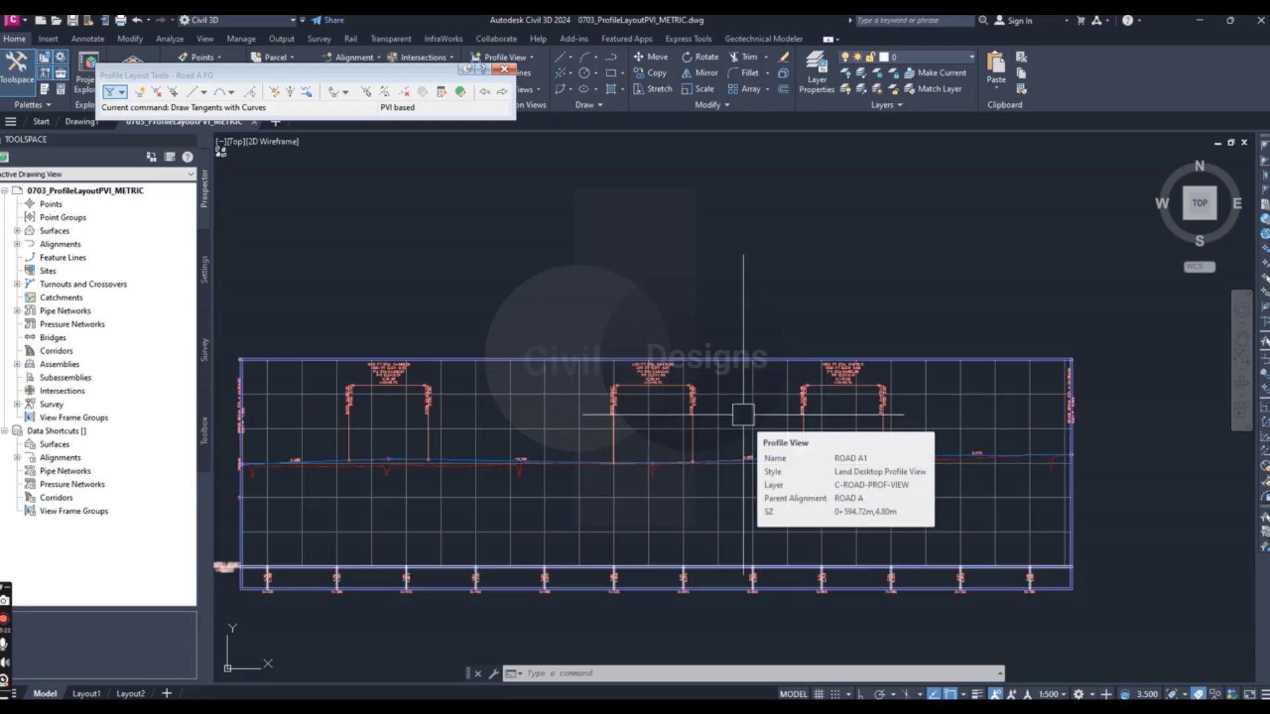
- Lower the dimension line and text of the last crest curve label so it sits closer to the profile
{"action": "left_click", "coordinate": [843, 371]}
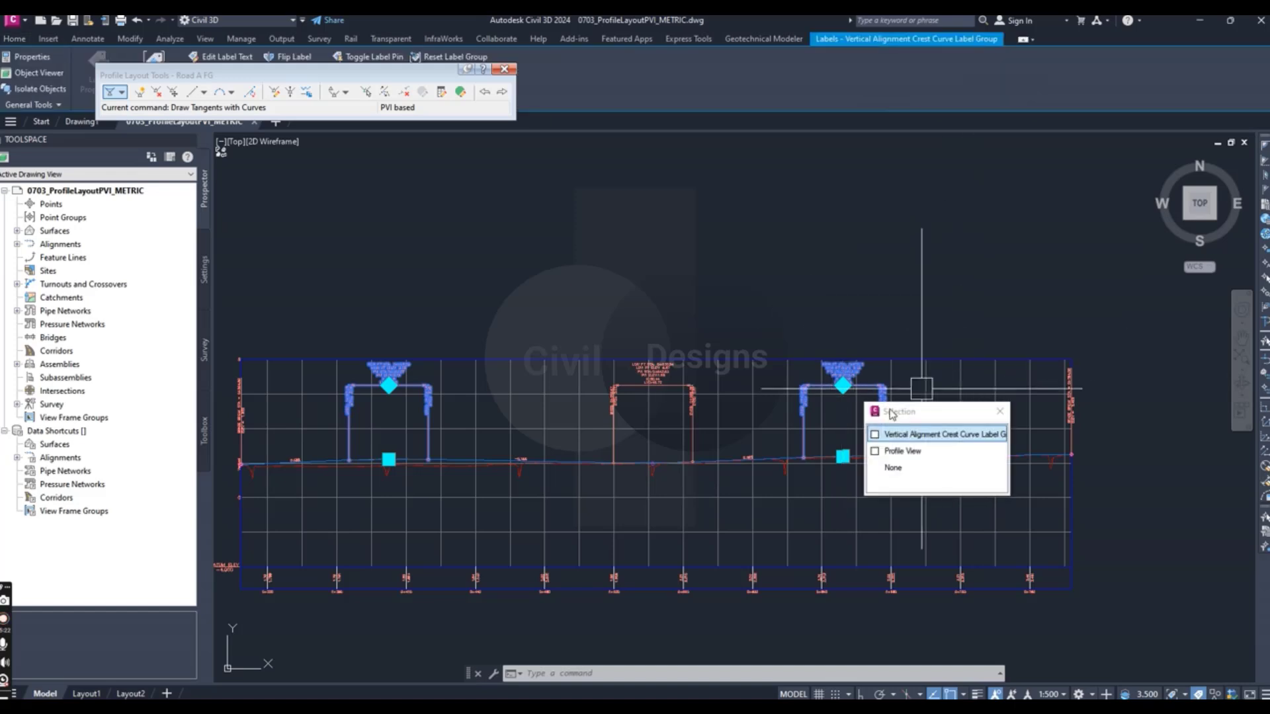
{"action": "left_click", "coordinate": [843, 385]}
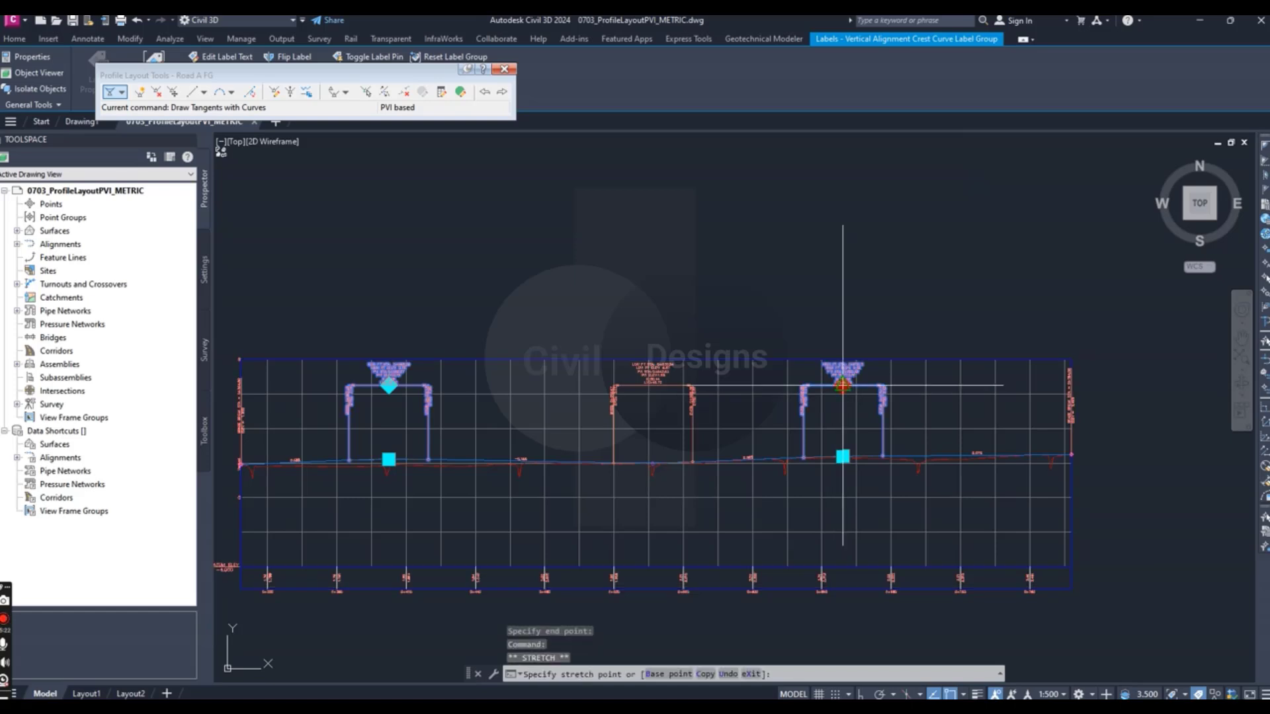
{"action": "scroll", "coordinate": [841, 400], "scroll_direction": "up", "scroll_amount": 3}
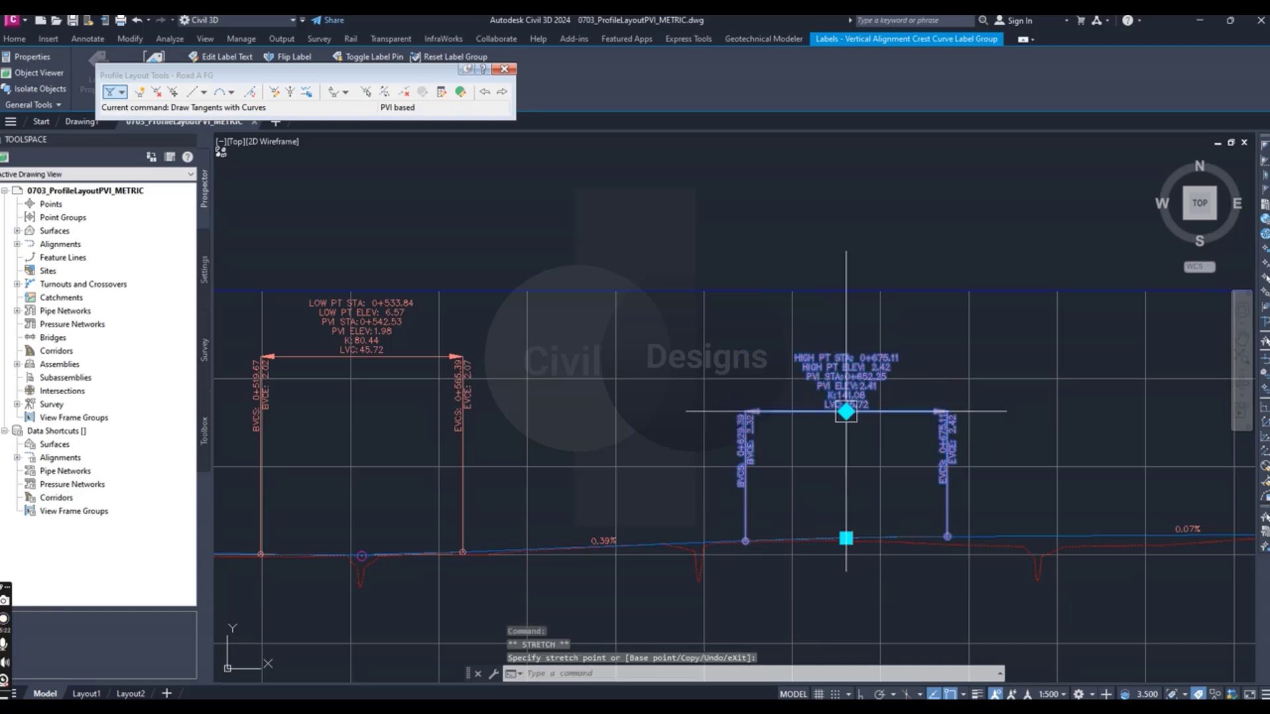
{"action": "key", "text": "Escape"}
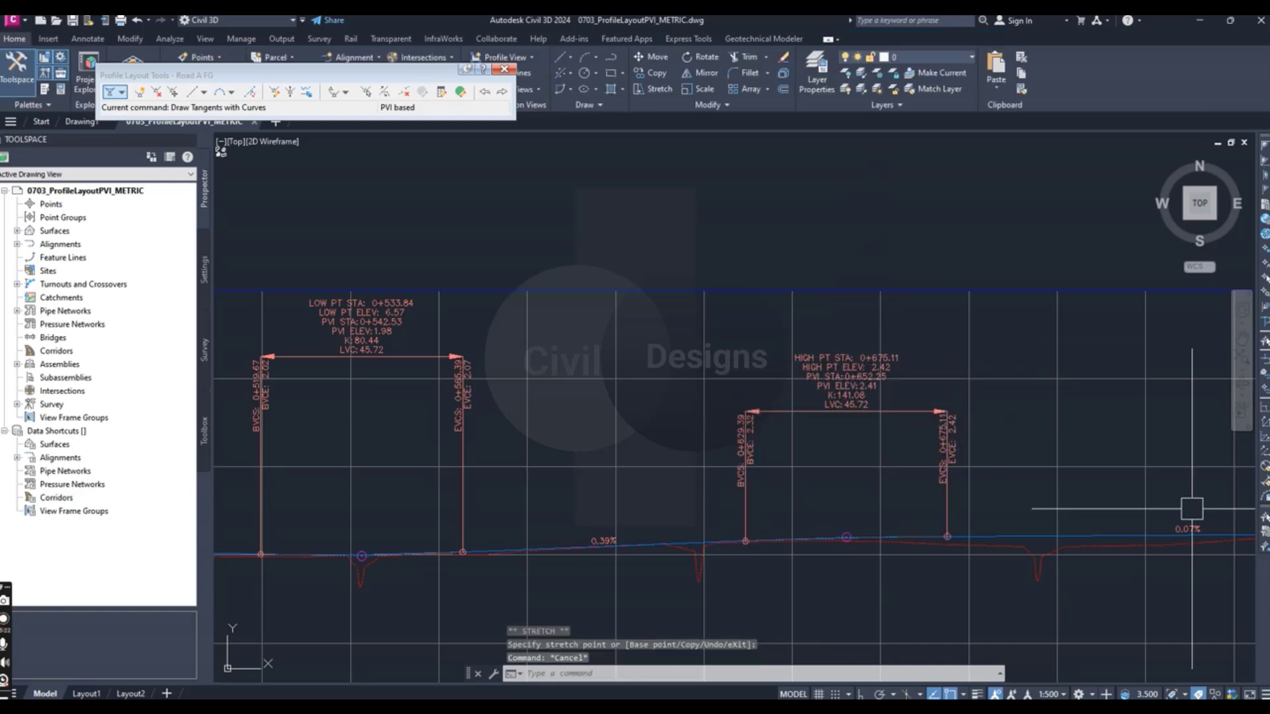
{"action": "scroll", "coordinate": [477, 318], "scroll_direction": "down", "scroll_amount": 5}
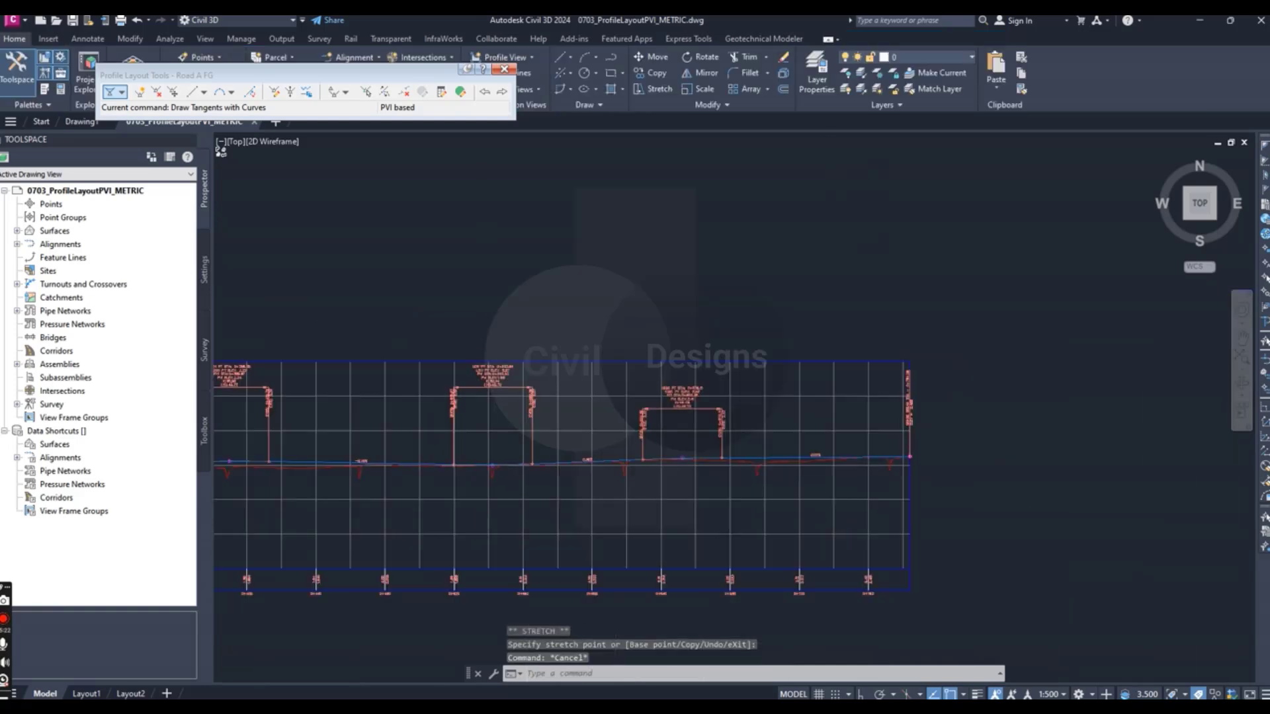
{"action": "key", "text": "Escape"}
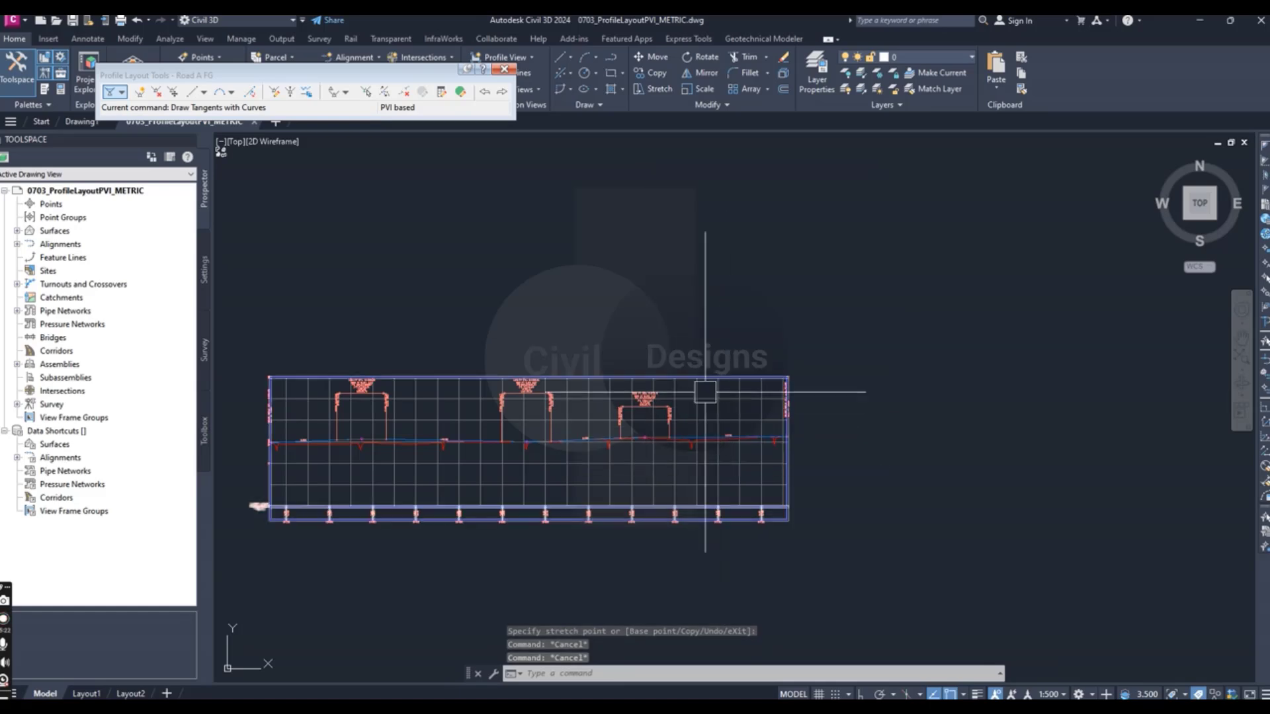
{"action": "scroll", "coordinate": [705, 391], "scroll_direction": "down", "scroll_amount": 4}
{"action": "scroll", "coordinate": [610, 457], "scroll_direction": "up", "scroll_amount": 6}
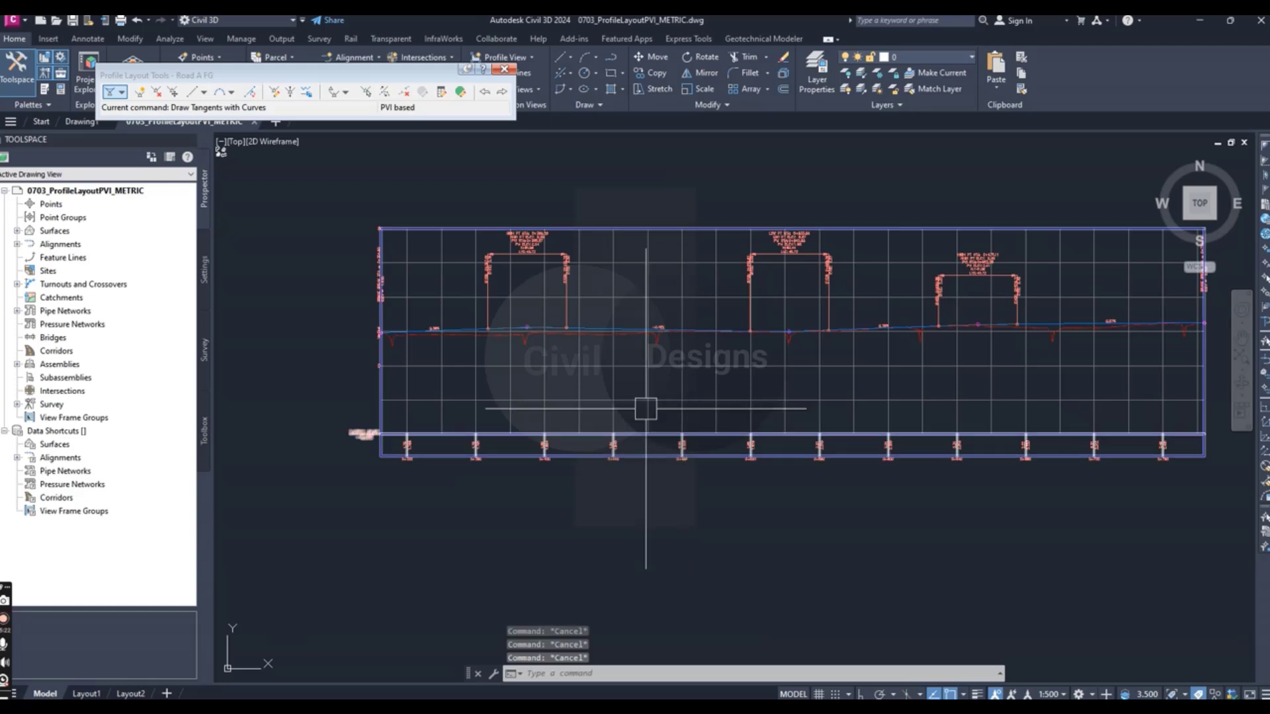
{"action": "scroll", "coordinate": [562, 370], "scroll_direction": "up", "scroll_amount": 3}
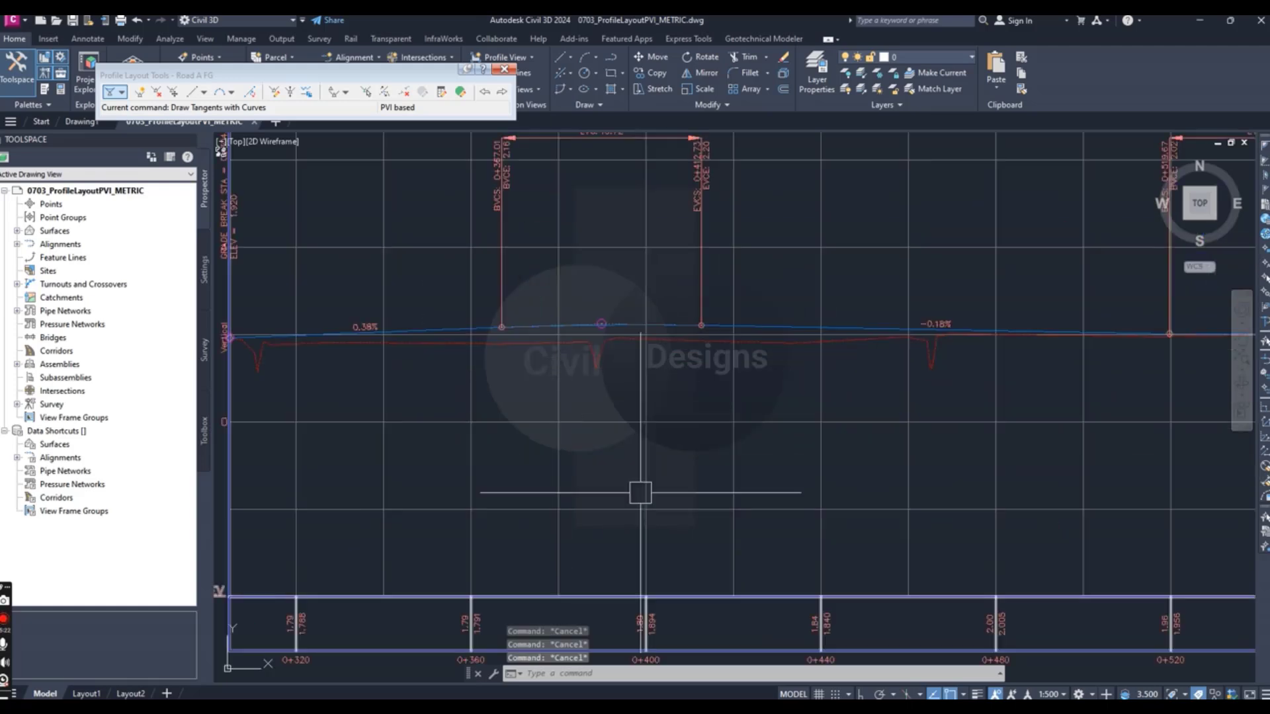
{"action": "scroll", "coordinate": [675, 406], "scroll_direction": "down", "scroll_amount": 4}
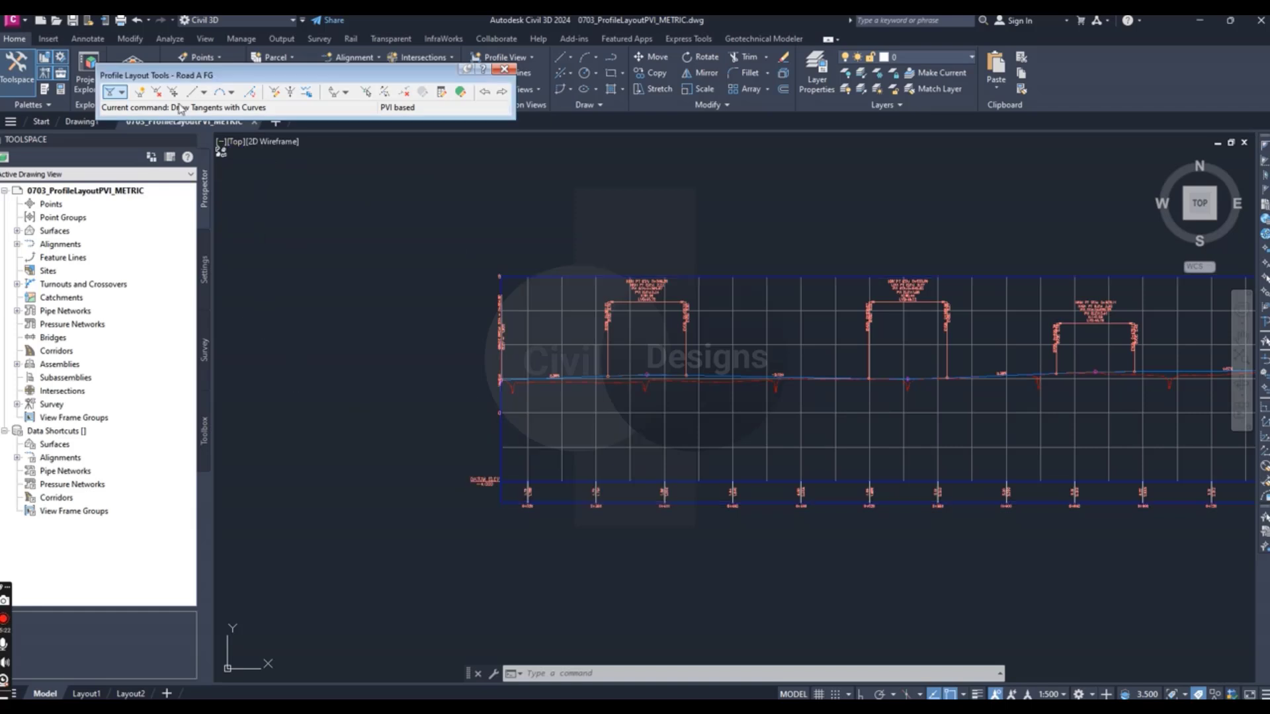
{"action": "left_click", "coordinate": [122, 93]}
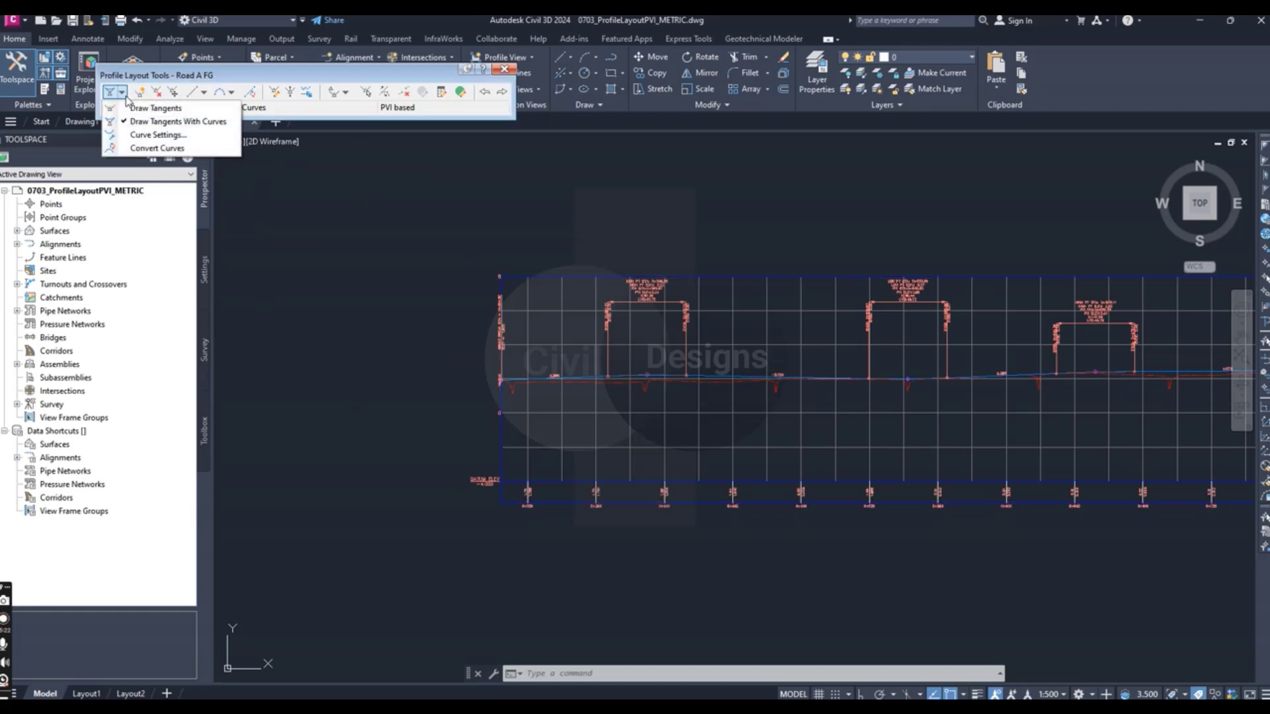
{"action": "left_click", "coordinate": [409, 336]}
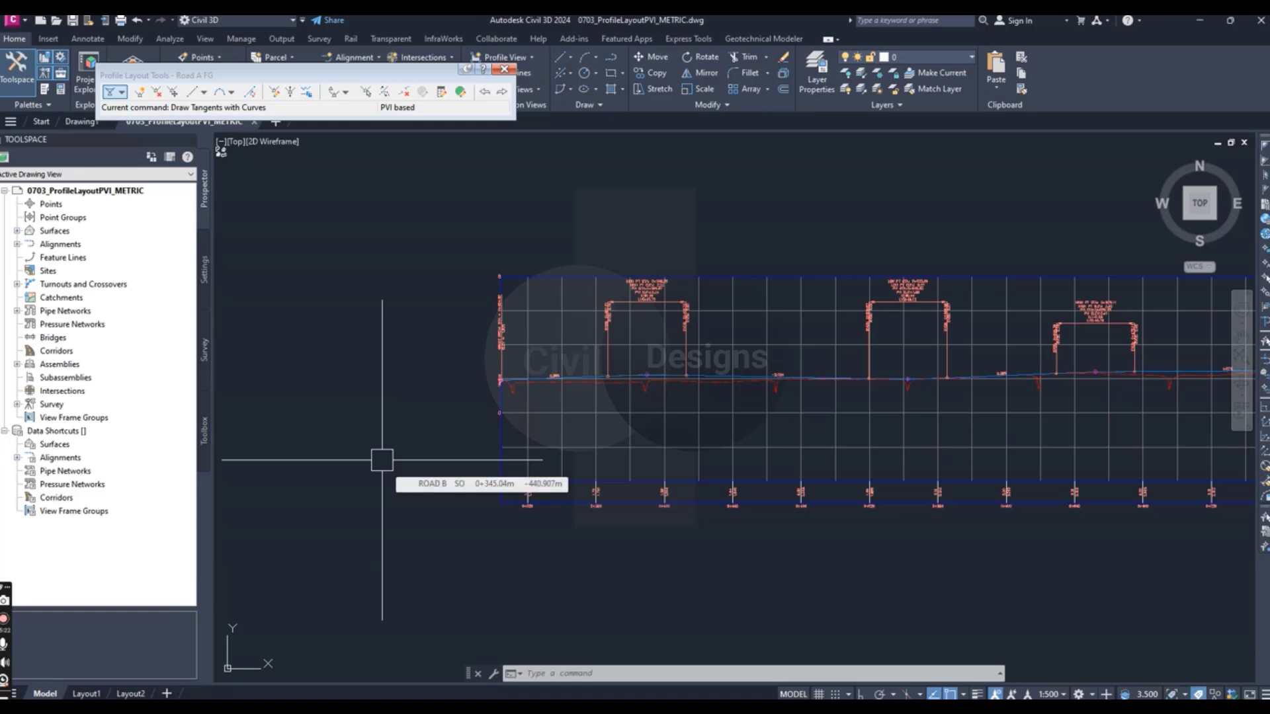
- Select the Road A FG profile and examine its PVI, tangent and curve grips along the profile view
{"action": "scroll", "coordinate": [382, 463], "scroll_direction": "down", "scroll_amount": 2}
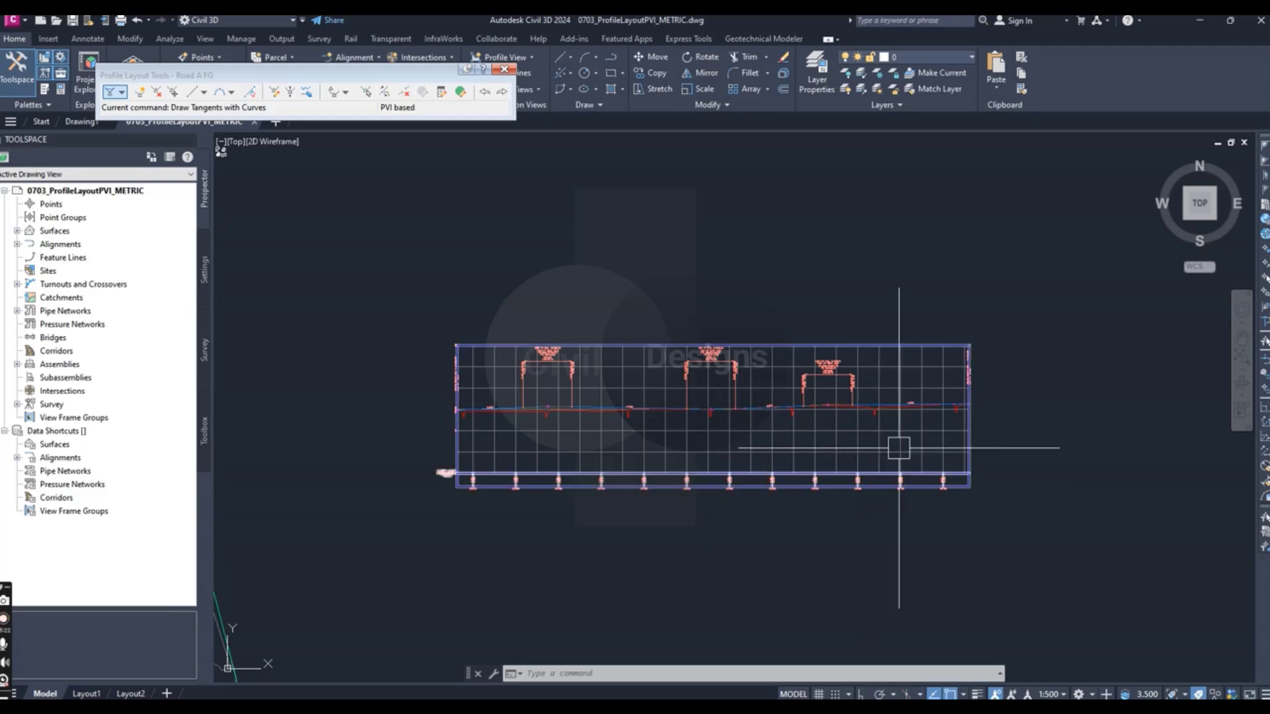
{"action": "scroll", "coordinate": [899, 448], "scroll_direction": "up", "scroll_amount": 6}
{"action": "scroll", "coordinate": [779, 276], "scroll_direction": "up", "scroll_amount": 6}
{"action": "left_click", "coordinate": [796, 274]}
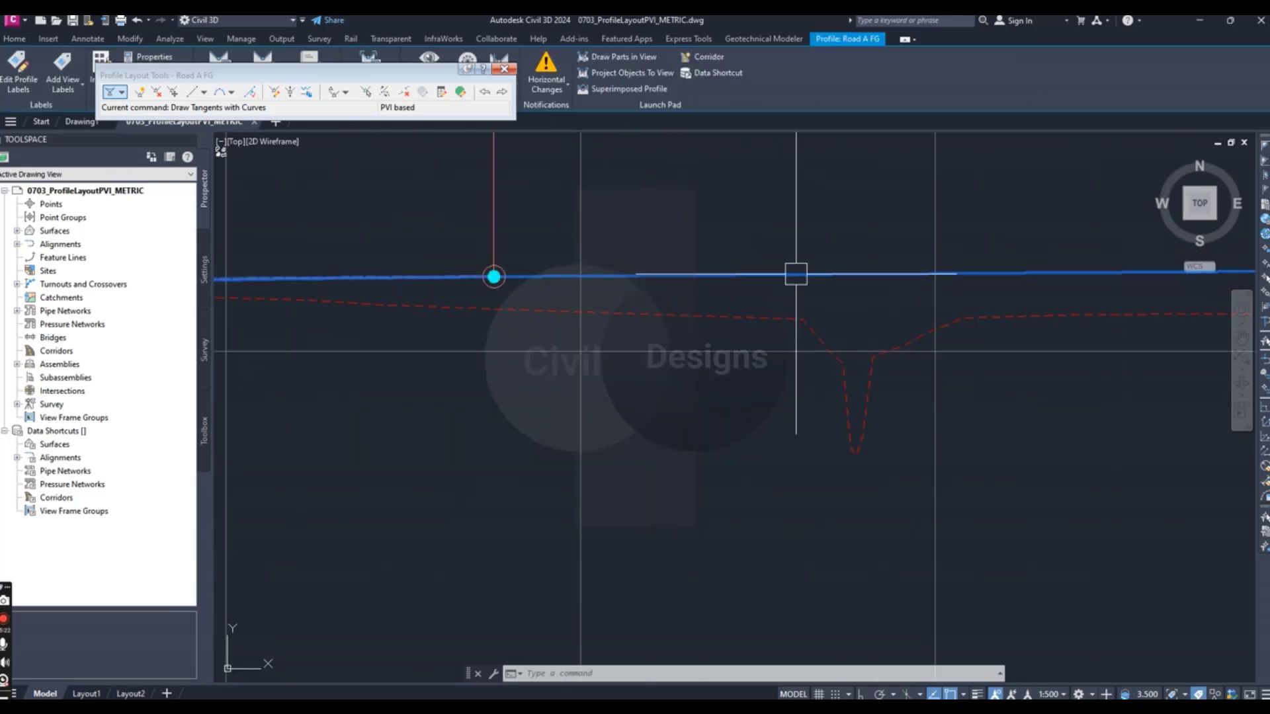
{"action": "scroll", "coordinate": [781, 331], "scroll_direction": "down", "scroll_amount": 6}
{"action": "scroll", "coordinate": [556, 410], "scroll_direction": "up", "scroll_amount": 6}
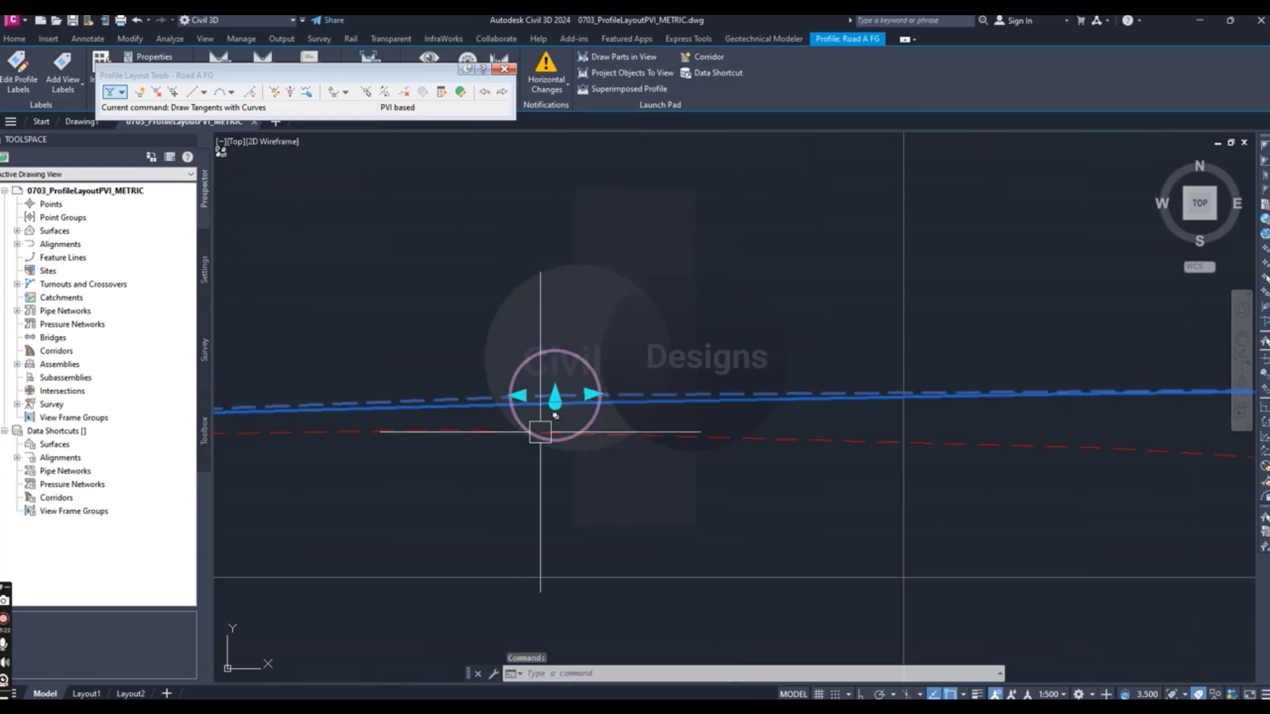
{"action": "scroll", "coordinate": [596, 424], "scroll_direction": "down", "scroll_amount": 3}
{"action": "scroll", "coordinate": [768, 516], "scroll_direction": "down", "scroll_amount": 2}
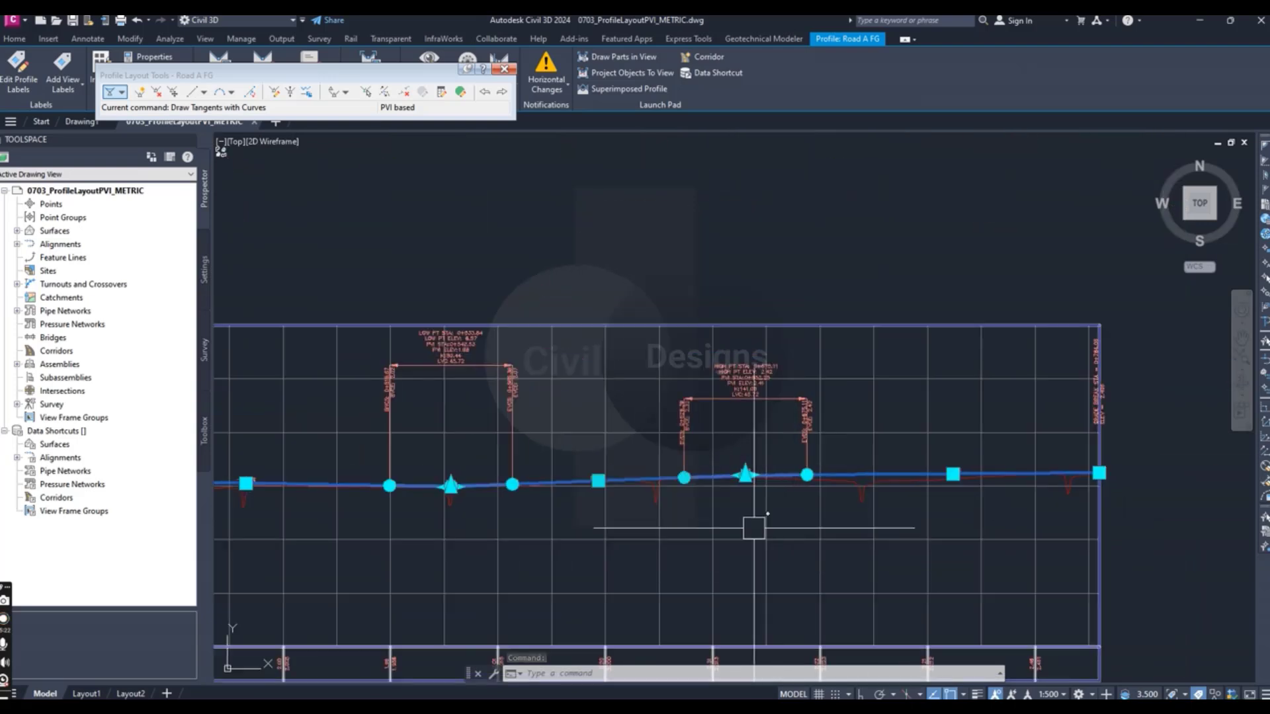
{"action": "scroll", "coordinate": [683, 547], "scroll_direction": "down", "scroll_amount": 1}
{"action": "scroll", "coordinate": [658, 547], "scroll_direction": "down", "scroll_amount": 3}
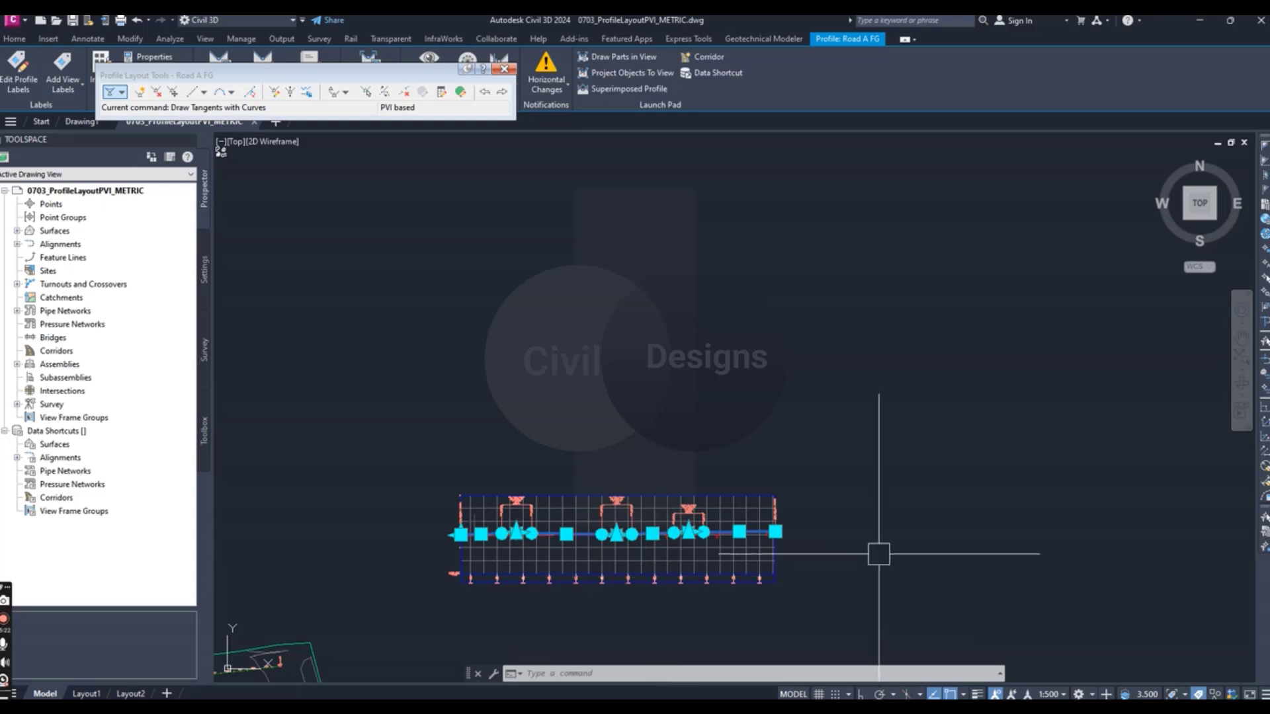
{"action": "scroll", "coordinate": [874, 533], "scroll_direction": "down", "scroll_amount": 1}
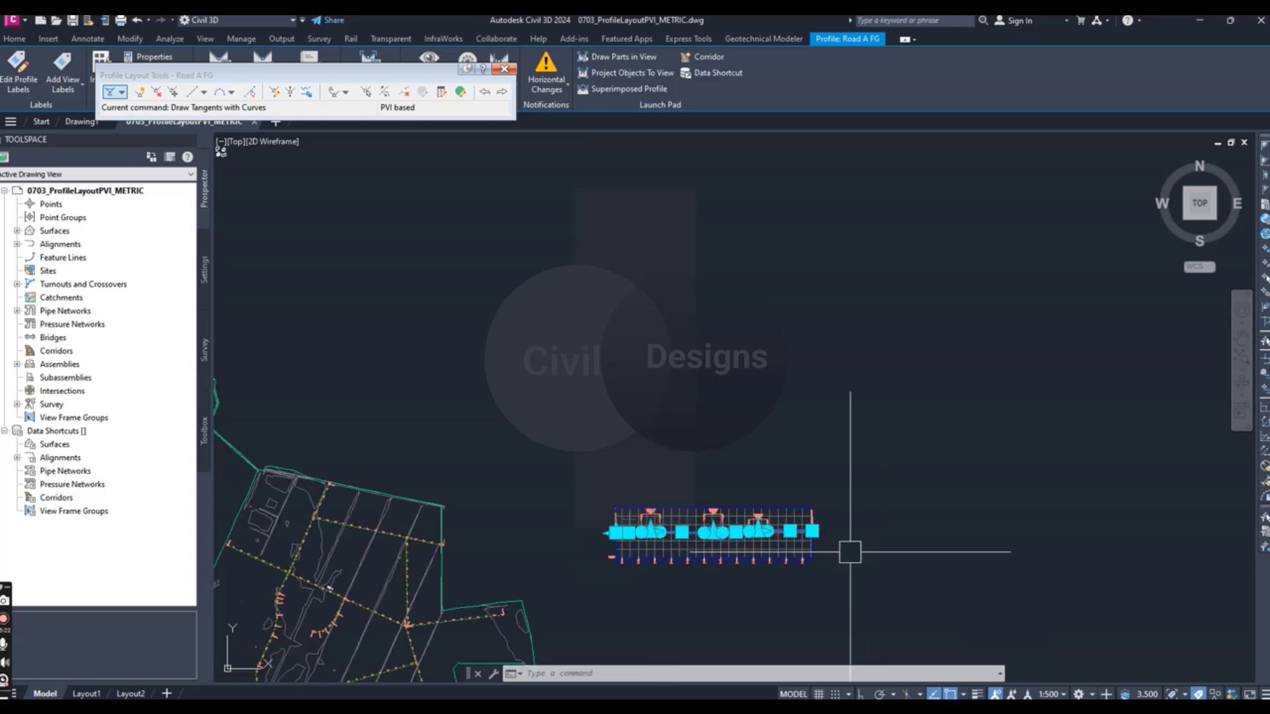
{"action": "scroll", "coordinate": [649, 532], "scroll_direction": "up", "scroll_amount": 4}
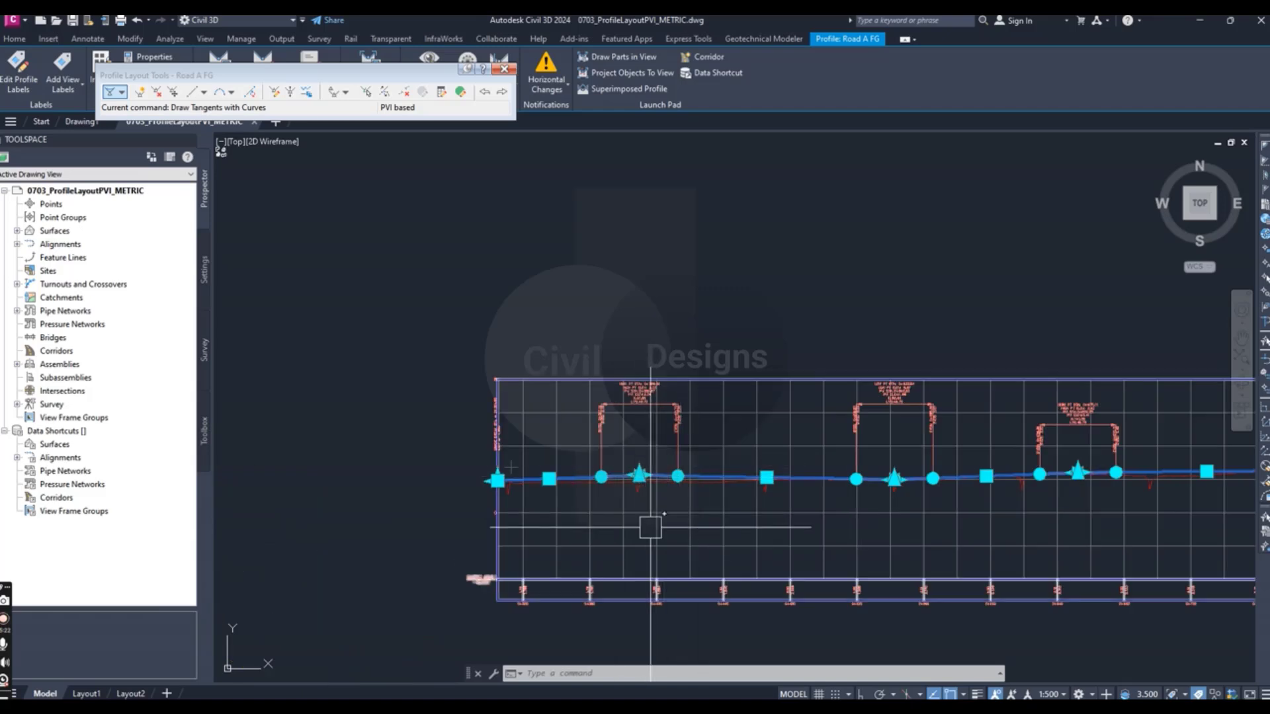